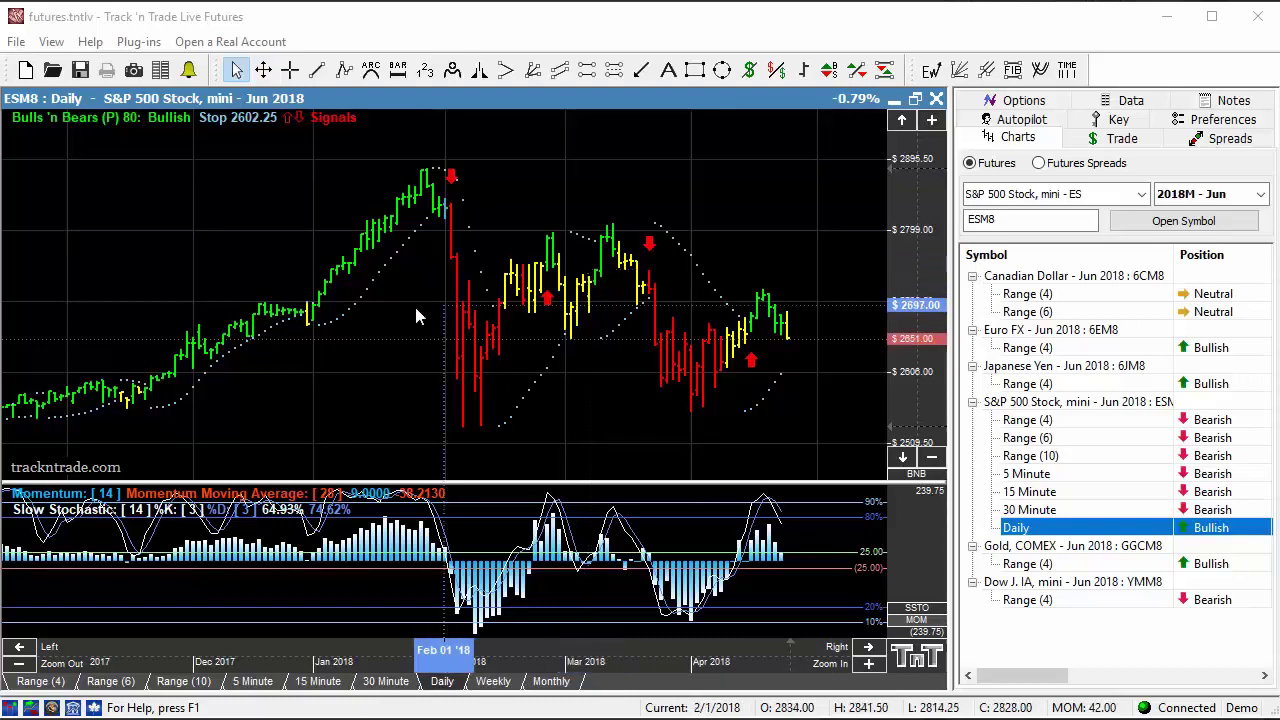
# Draw an upward arrow line from the base to the top of the January 2018 rally
pyautogui.click(642, 71)
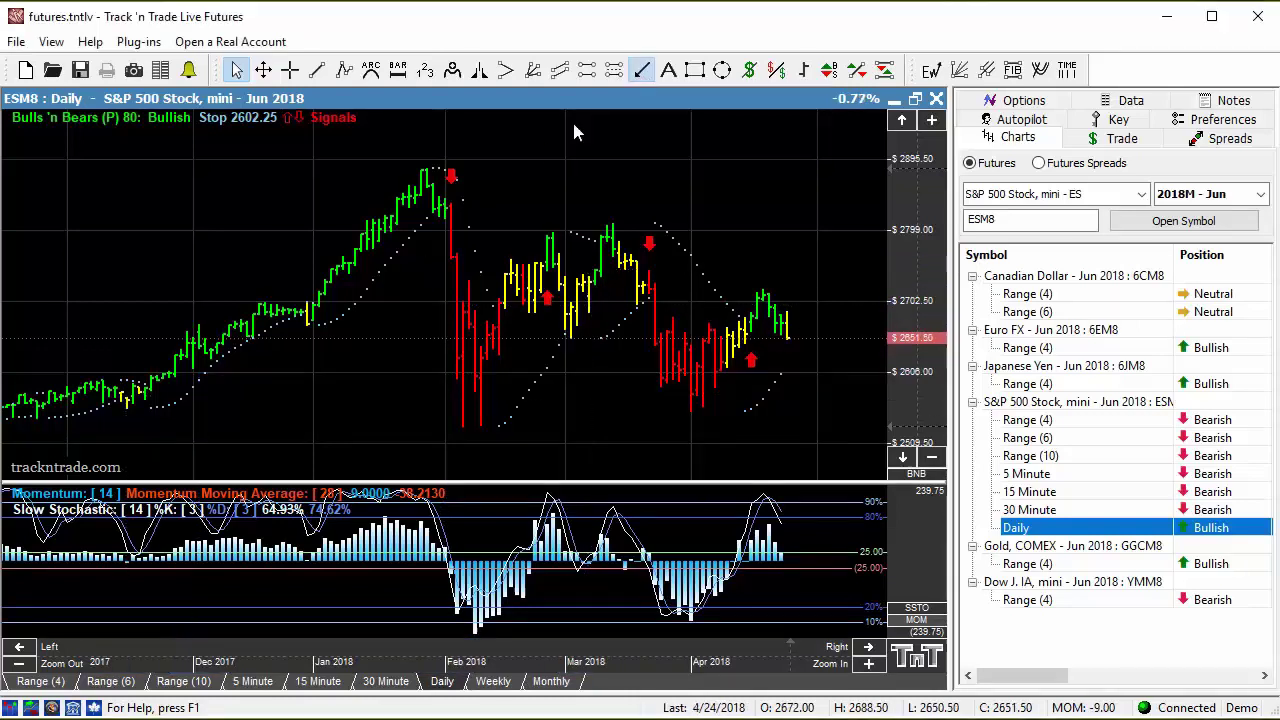
pyautogui.moveTo(145, 430); pyautogui.dragTo(410, 252)
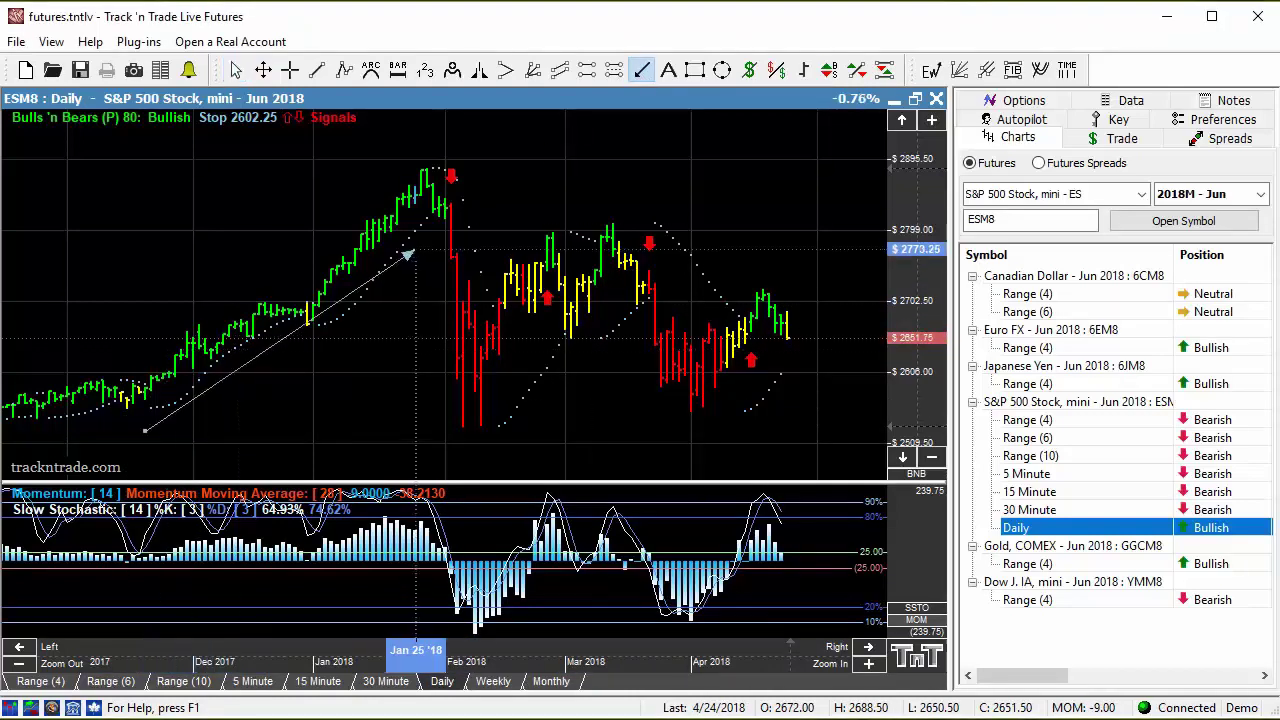
pyautogui.press('Escape')
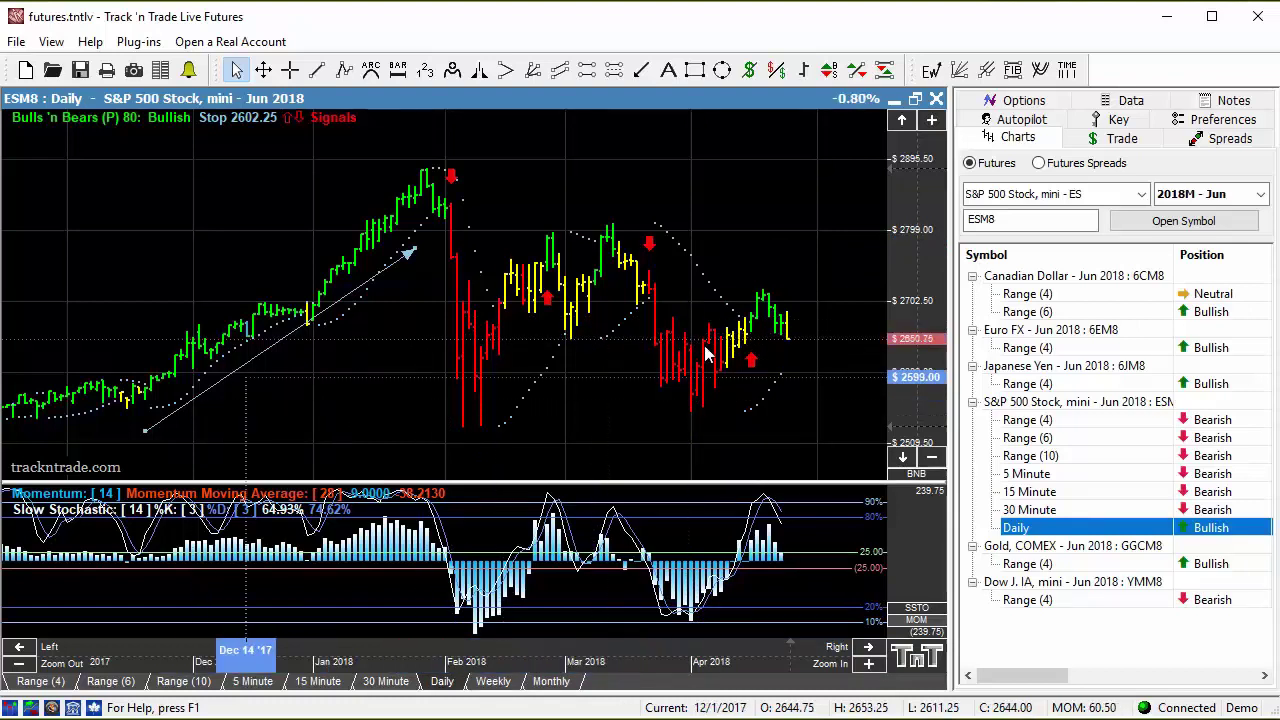
# Switch the S&P mini chart to 30 Minute, then to 15 Minute
pyautogui.click(1040, 510)
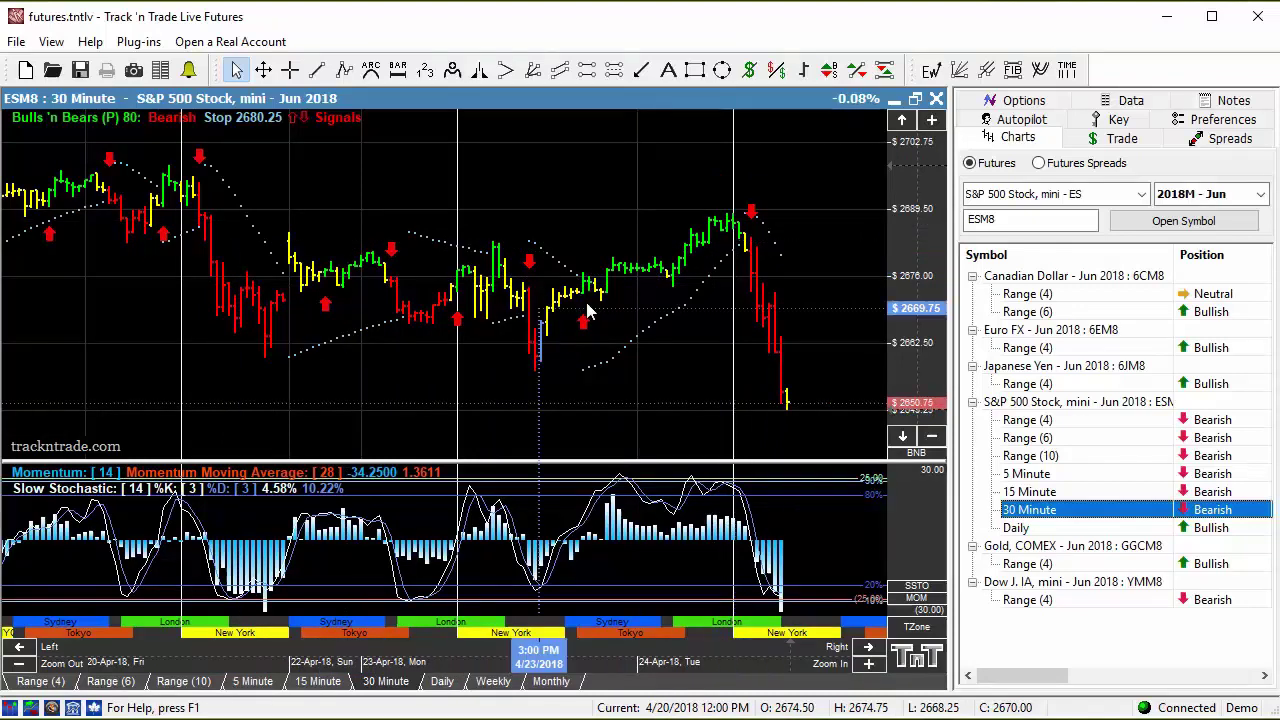
pyautogui.click(1031, 492)
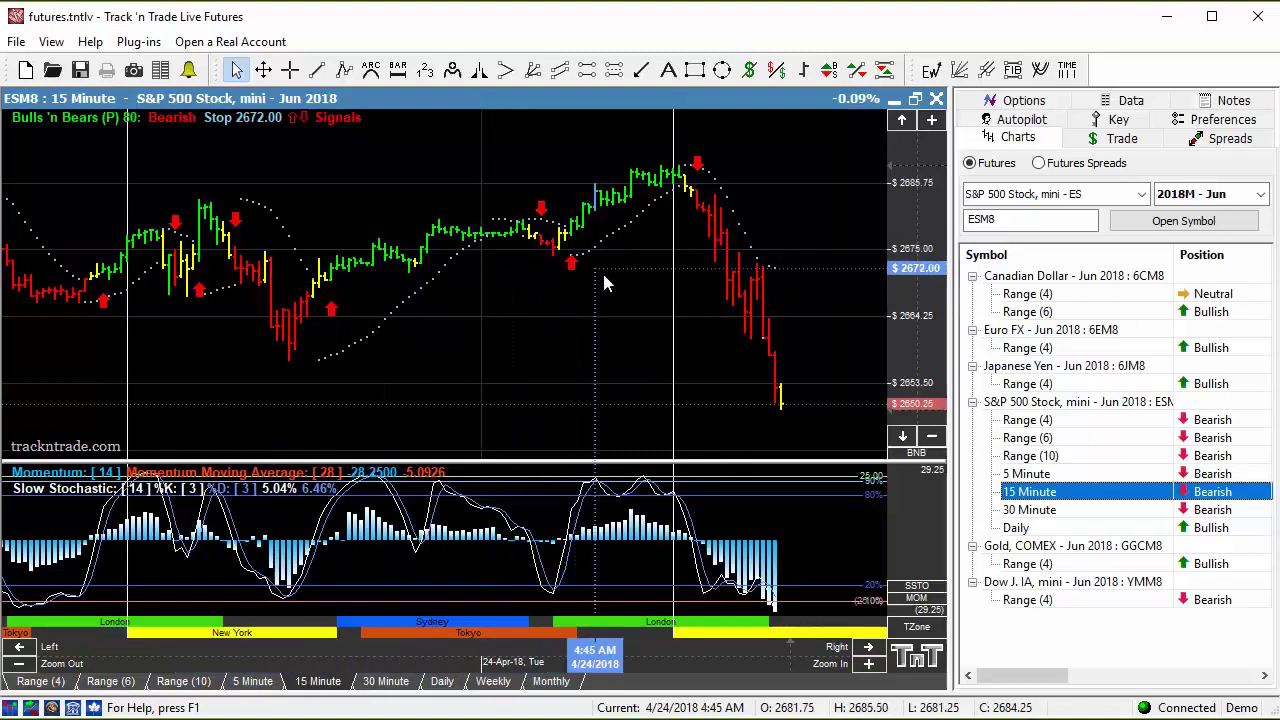
# Show the 5 Minute chart, browse back to the overnight bars, then return to the latest bars
pyautogui.click(1029, 476)
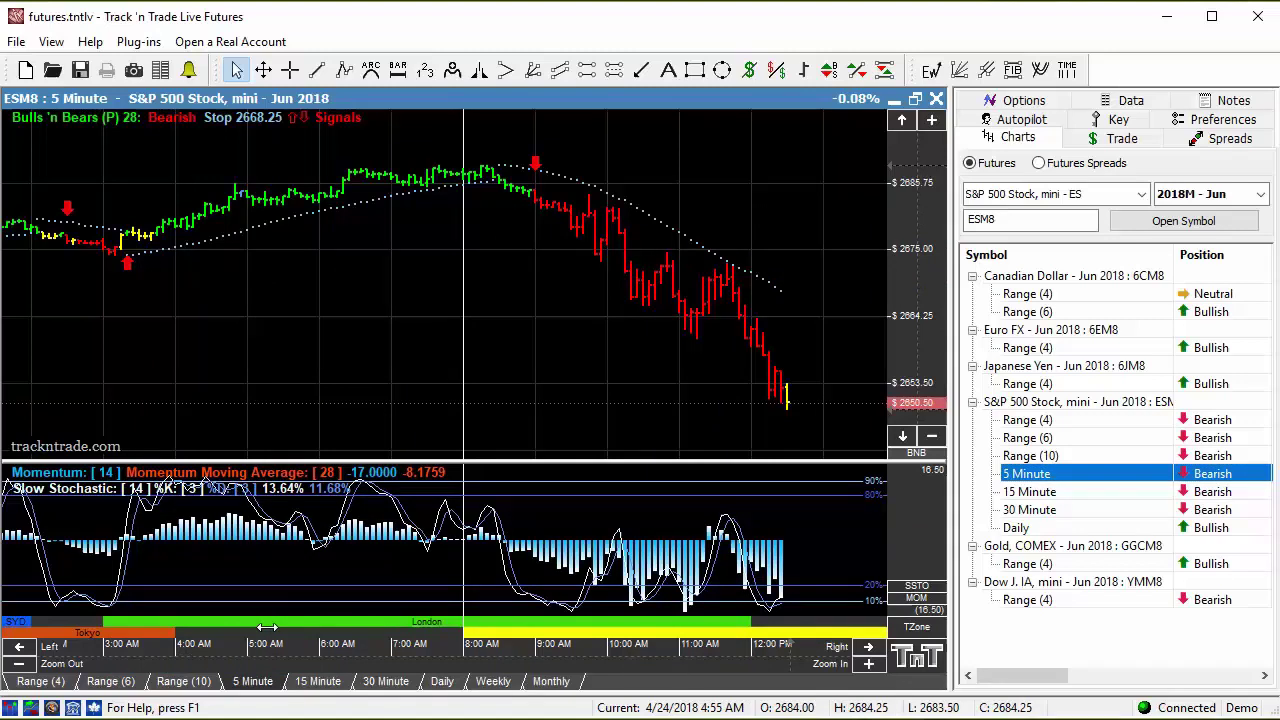
pyautogui.moveTo(267, 627); pyautogui.dragTo(525, 661)
pyautogui.moveTo(640, 673); pyautogui.dragTo(770, 657)
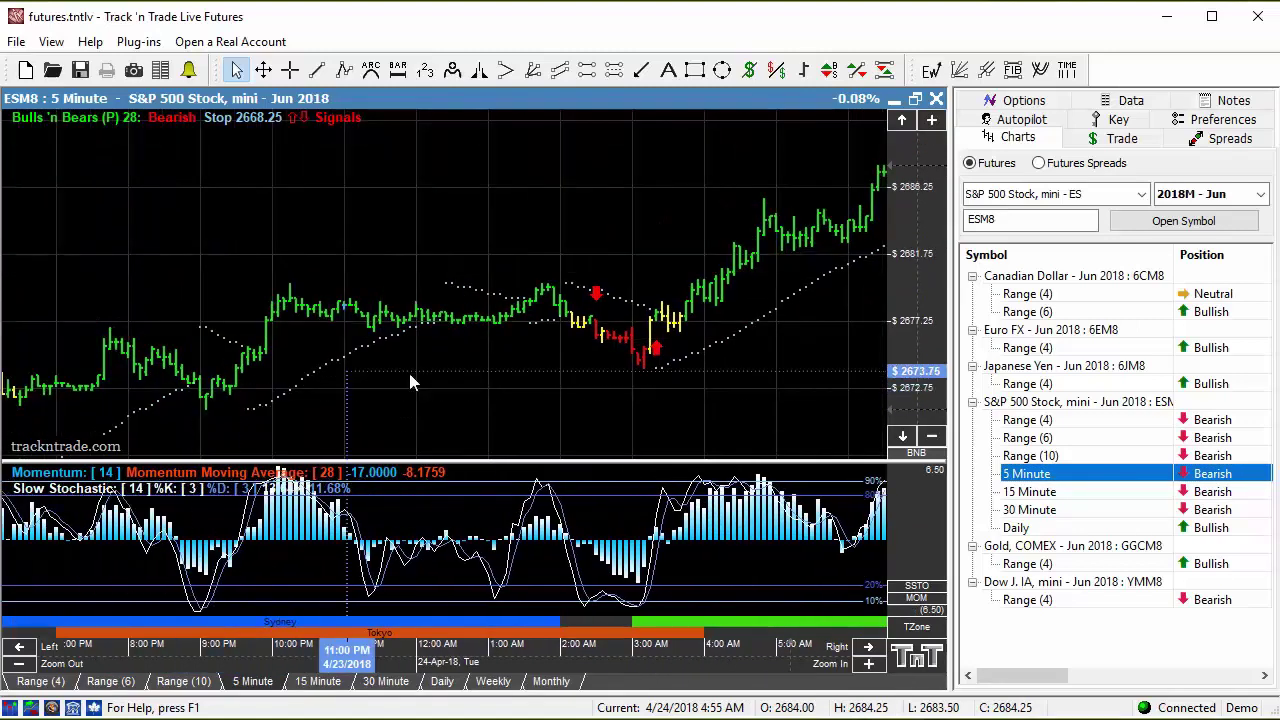
pyautogui.moveTo(716, 632); pyautogui.dragTo(265, 601)
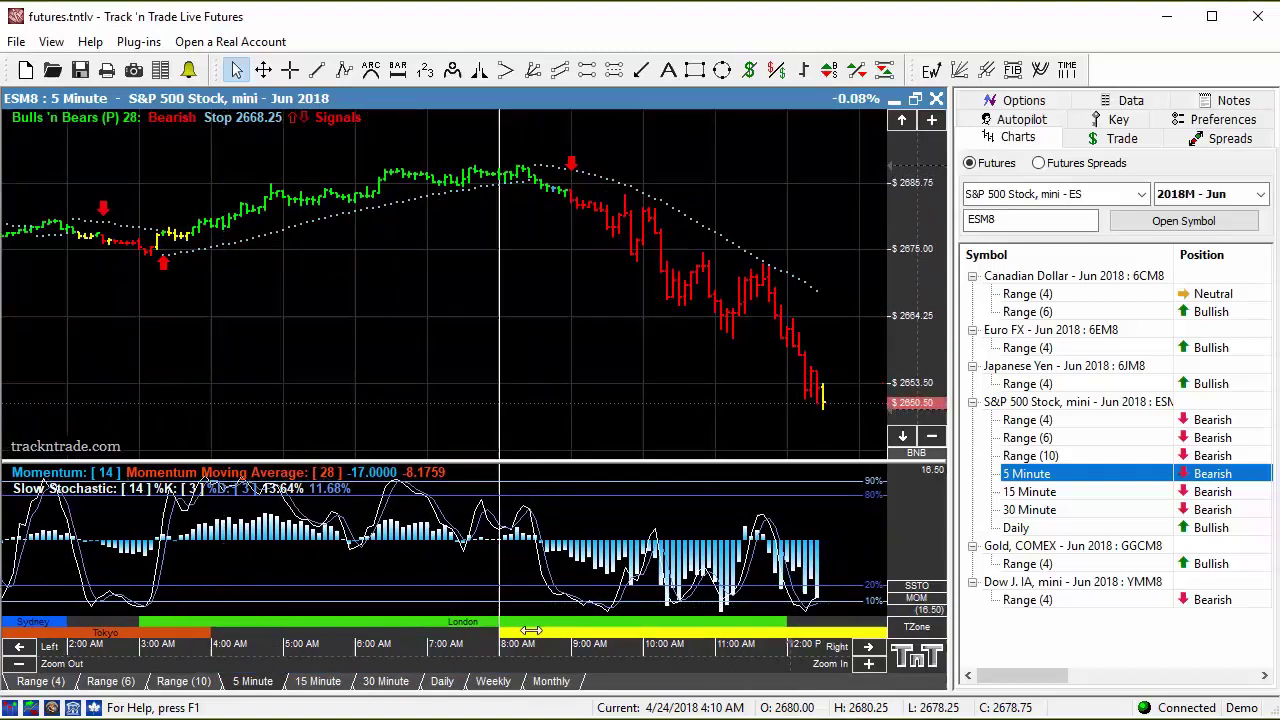
pyautogui.moveTo(530, 630); pyautogui.dragTo(512, 630)
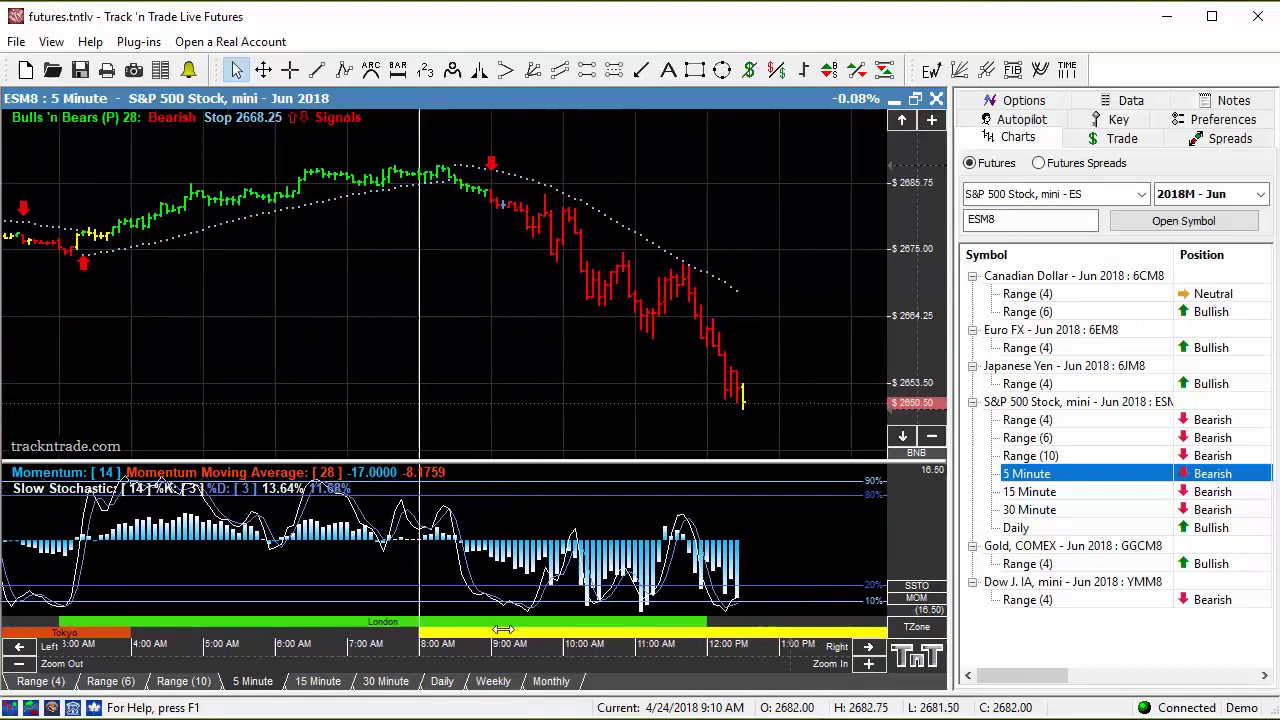
# On Range (10), draw a trend line under the last rally and measure the 2669.75–2648.75 sell ($1050.00)
pyautogui.click(1026, 457)
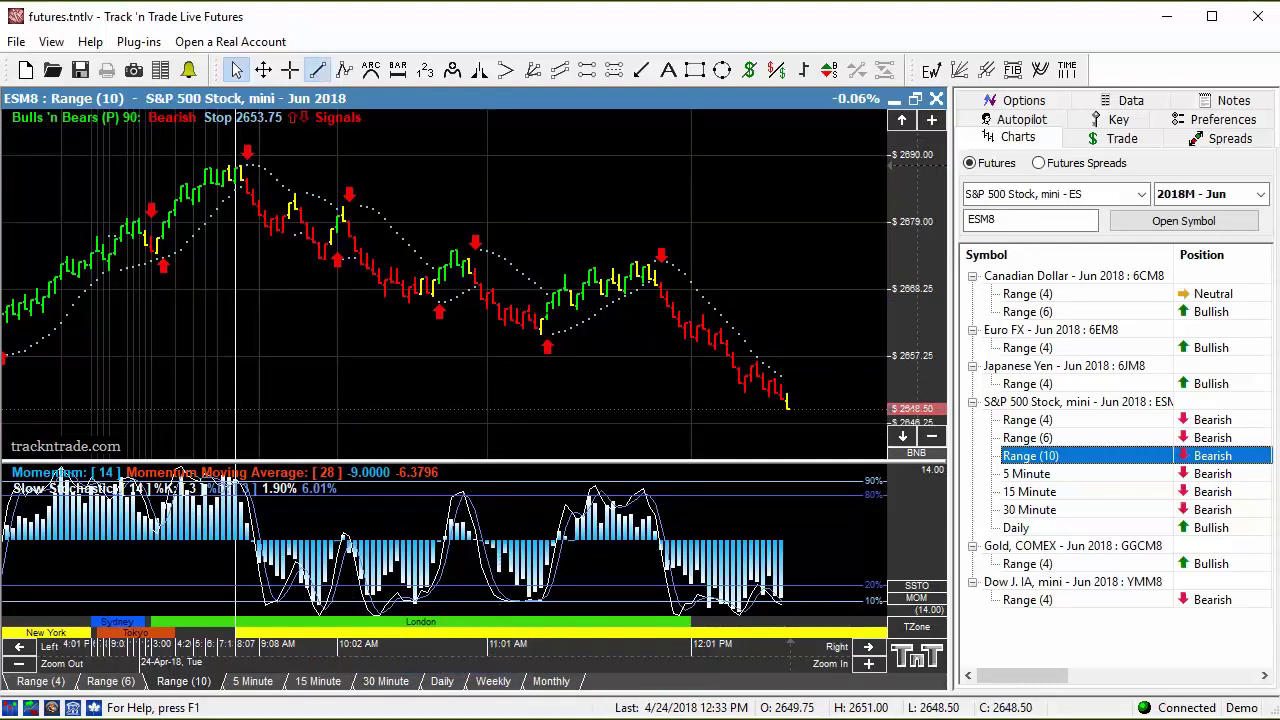
pyautogui.moveTo(522, 349); pyautogui.dragTo(703, 263)
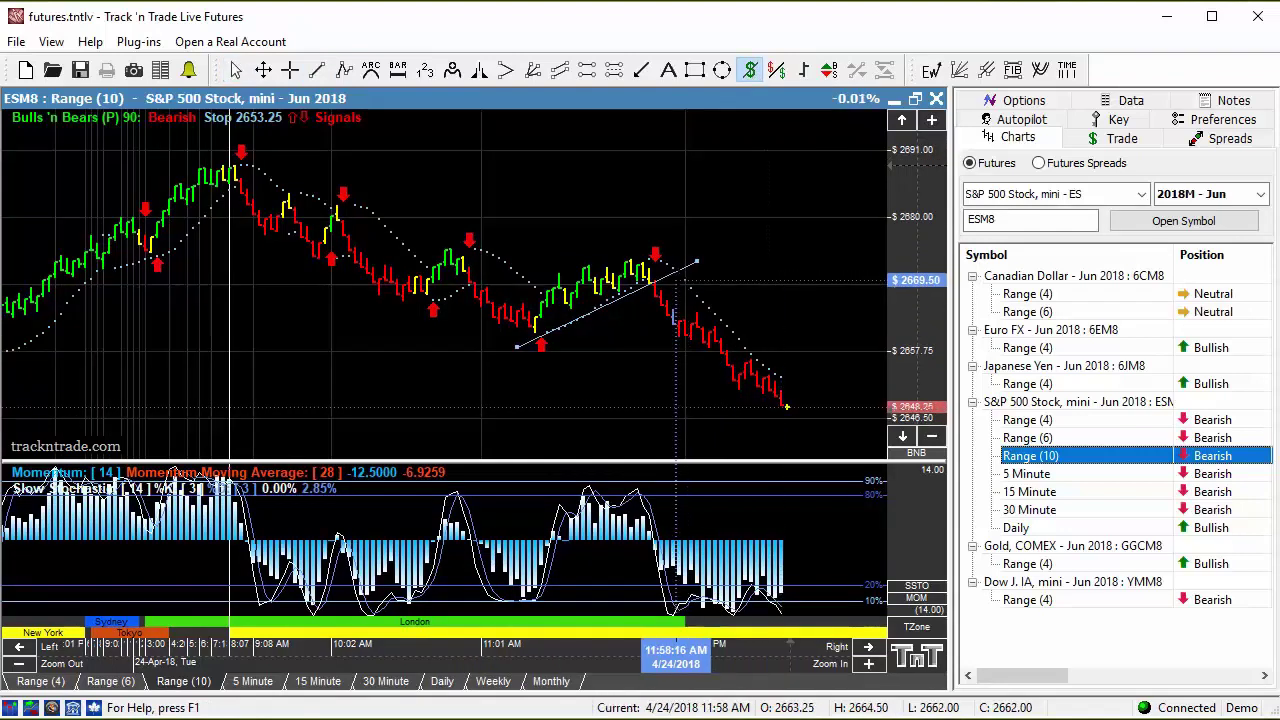
pyautogui.moveTo(676, 280); pyautogui.dragTo(818, 404)
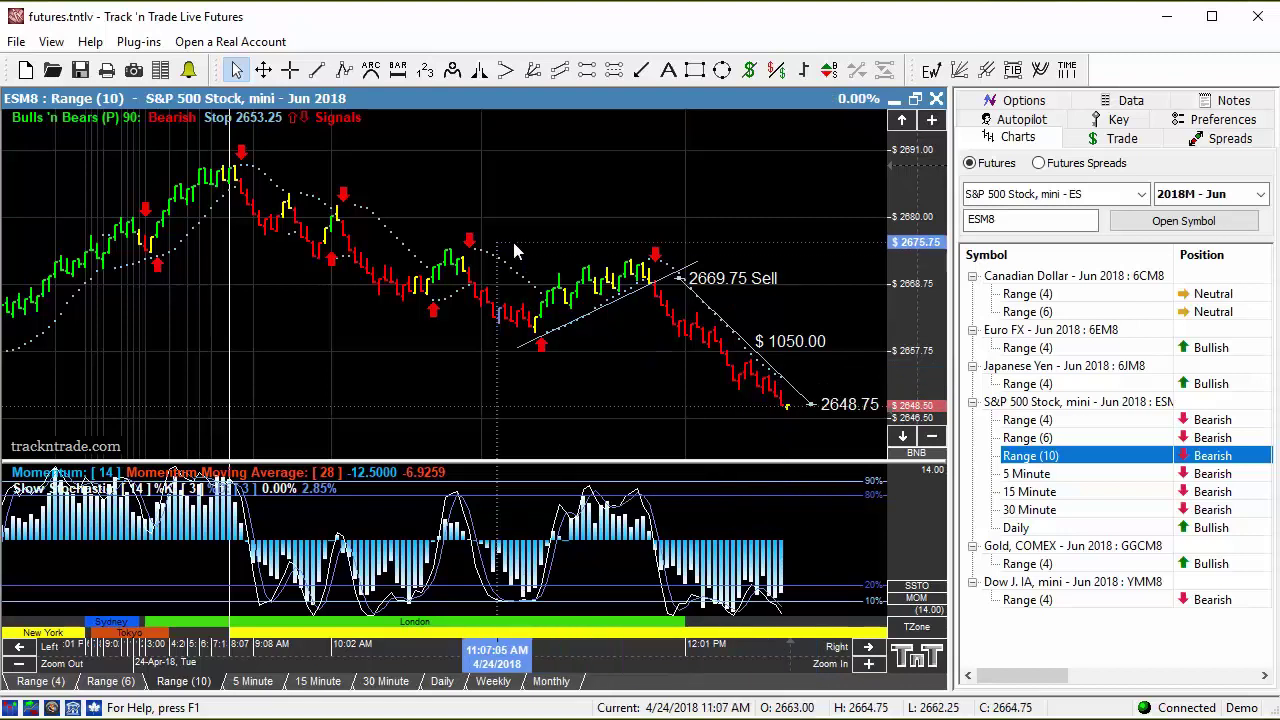
# Show the Range (6) chart and draw trend lines along its two rallies
pyautogui.click(1013, 438)
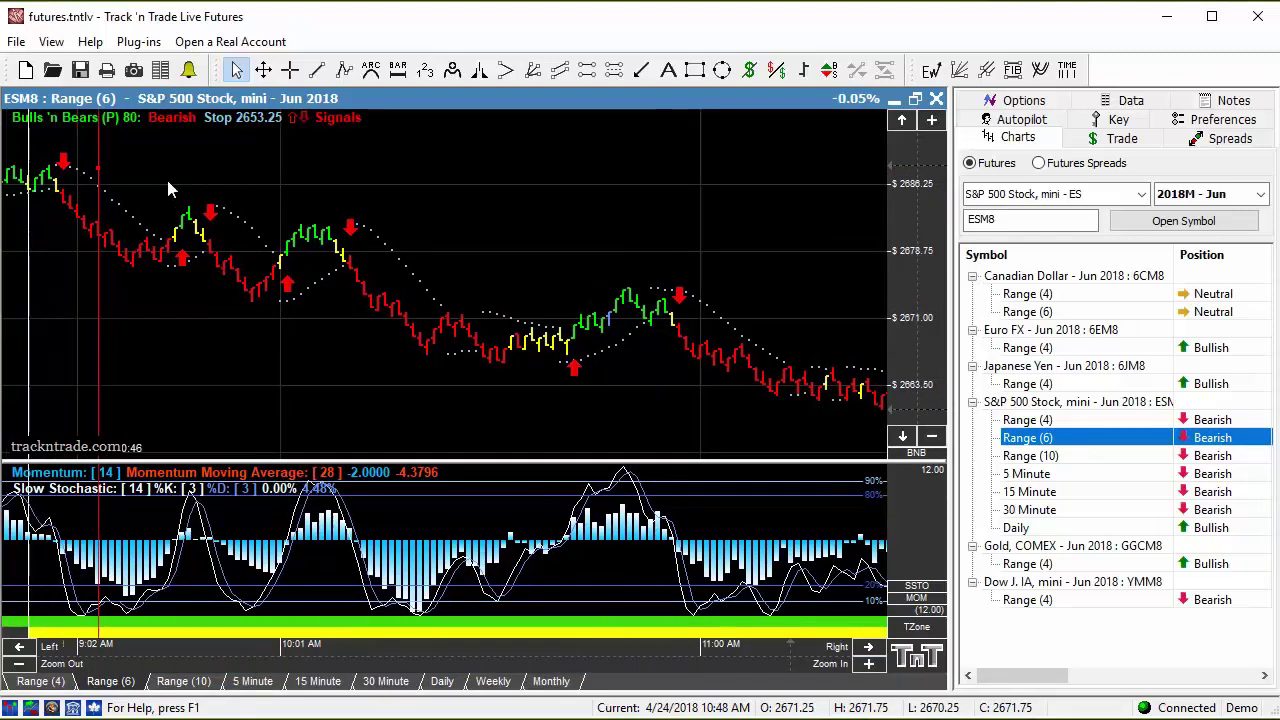
pyautogui.scroll(1, 168, 190)
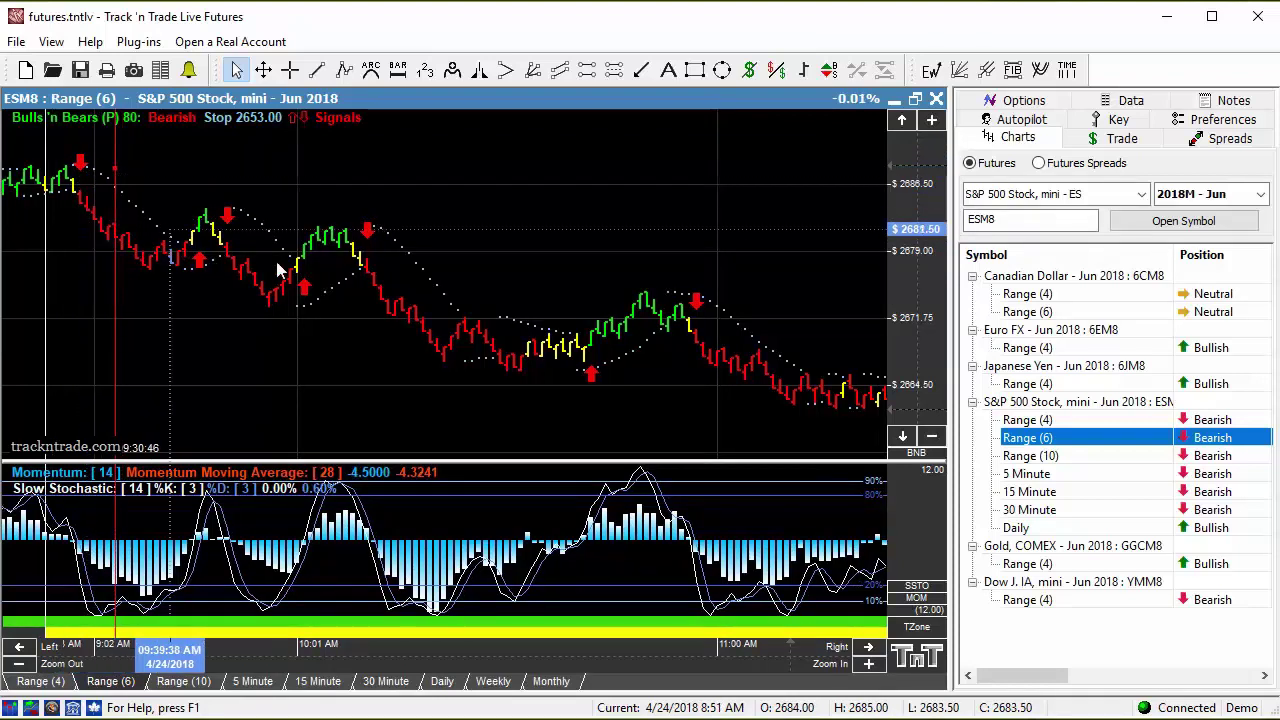
pyautogui.click(318, 70)
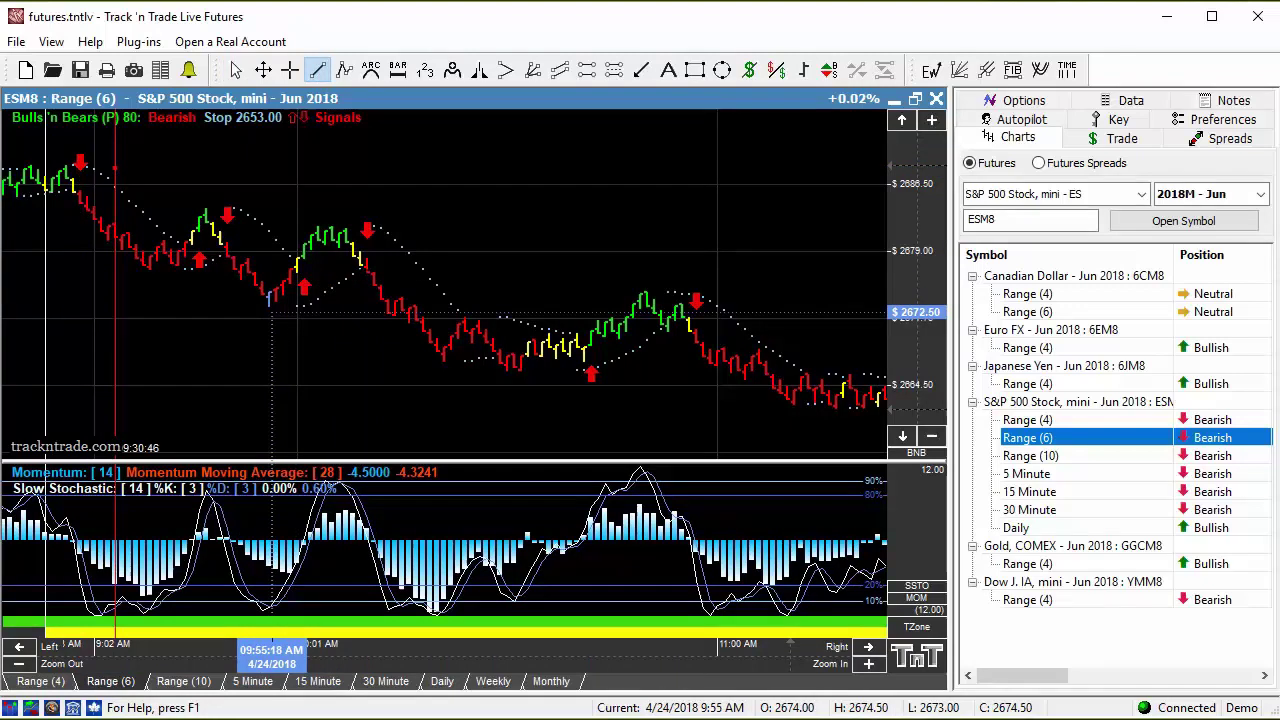
pyautogui.moveTo(255, 318); pyautogui.dragTo(380, 238)
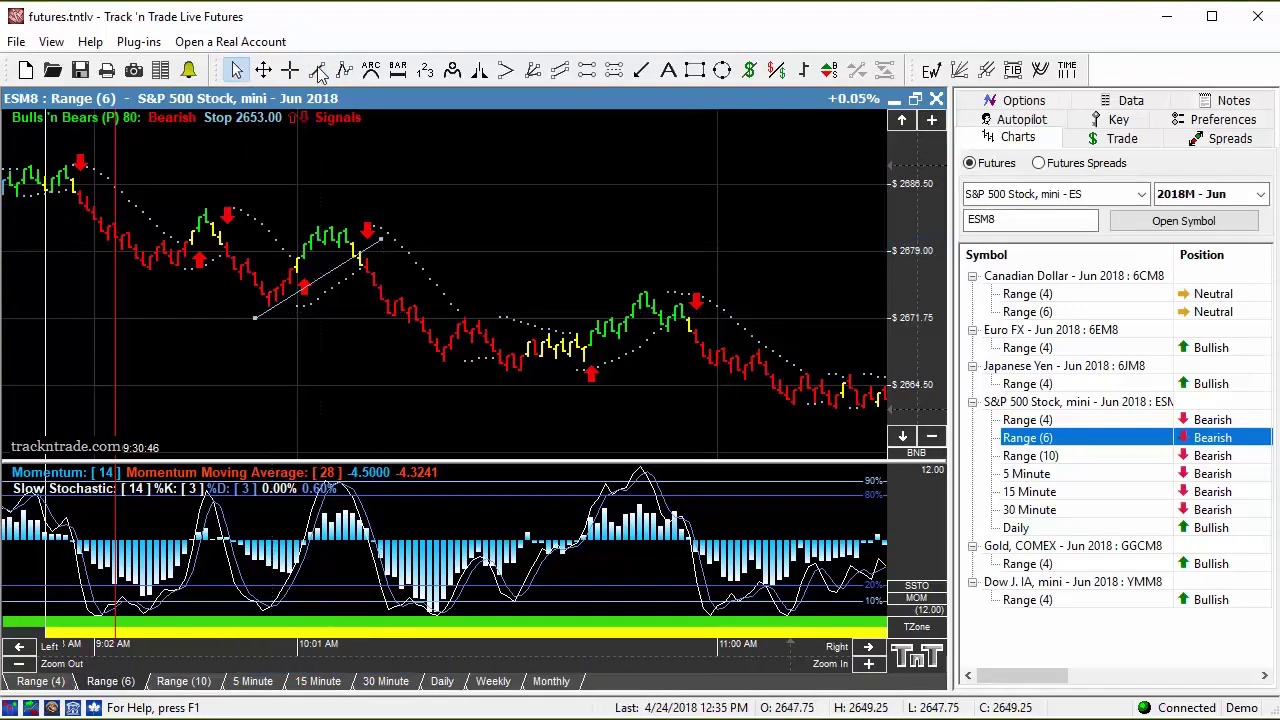
pyautogui.moveTo(163, 272); pyautogui.dragTo(276, 232)
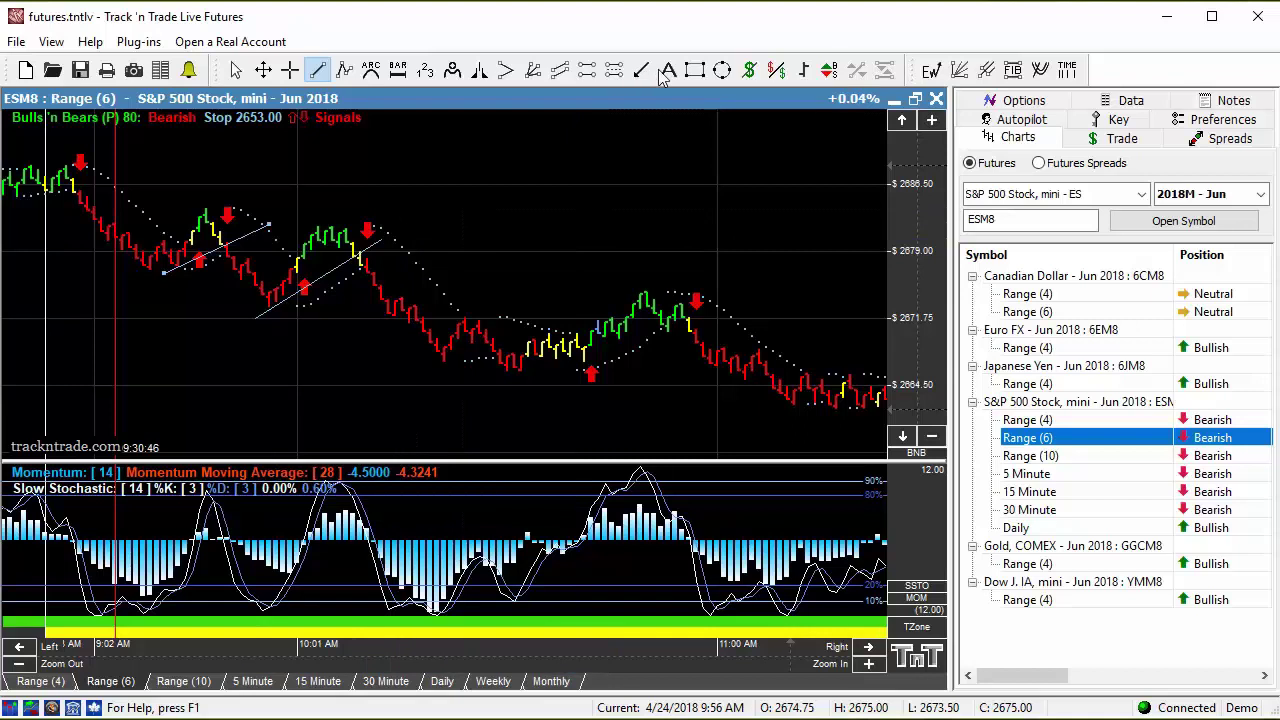
# Measure the 2679.00 sell down to 2668.50 with the dollar calculator ($525.00)
pyautogui.click(750, 70)
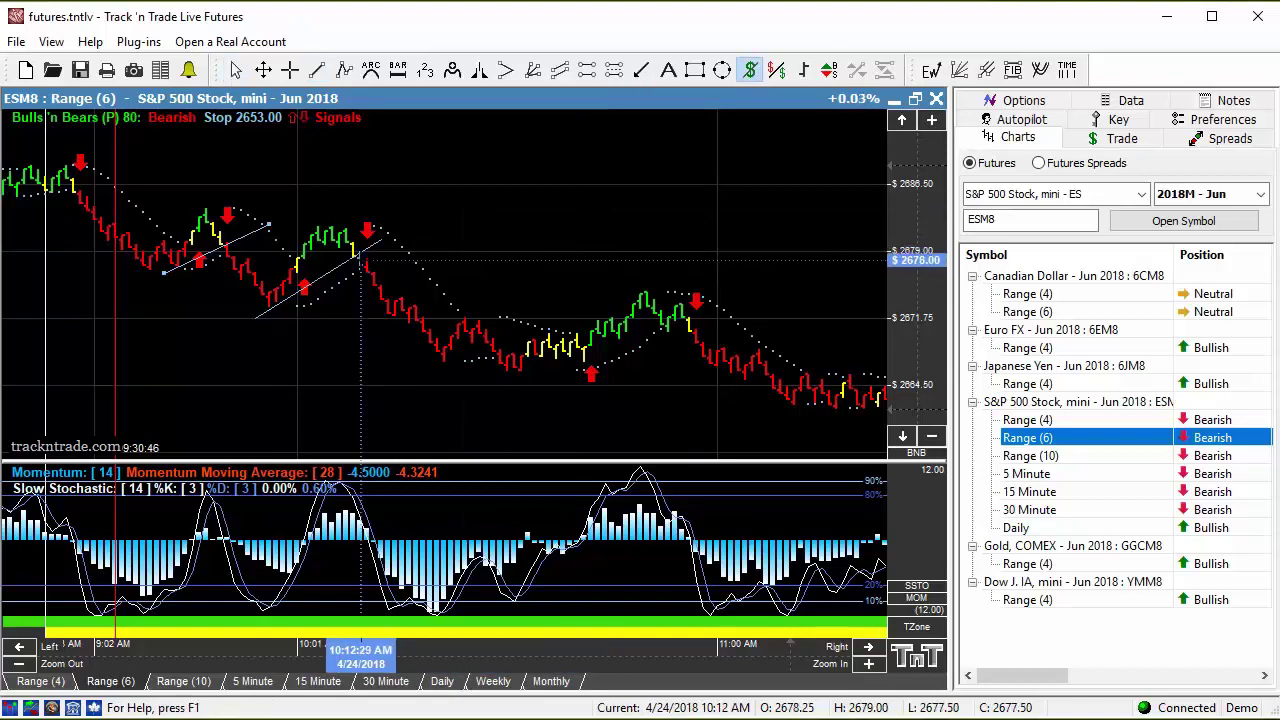
pyautogui.moveTo(360, 258); pyautogui.dragTo(584, 346)
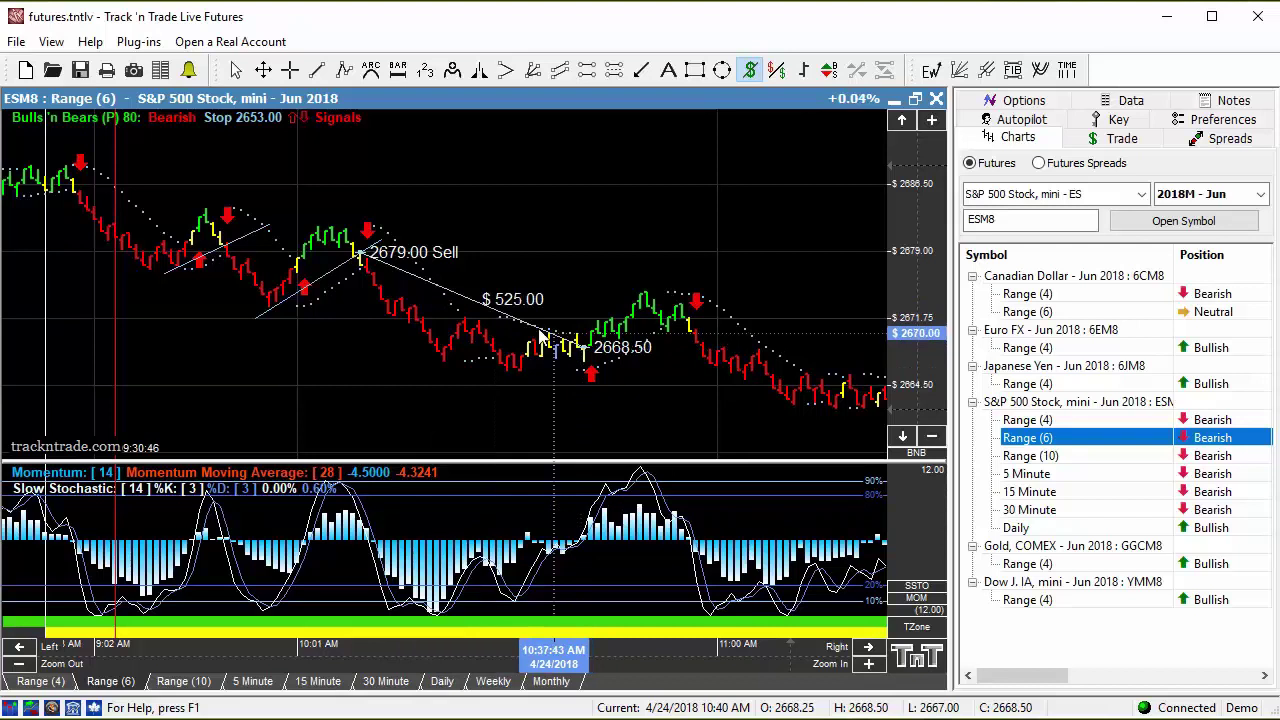
pyautogui.press('Escape')
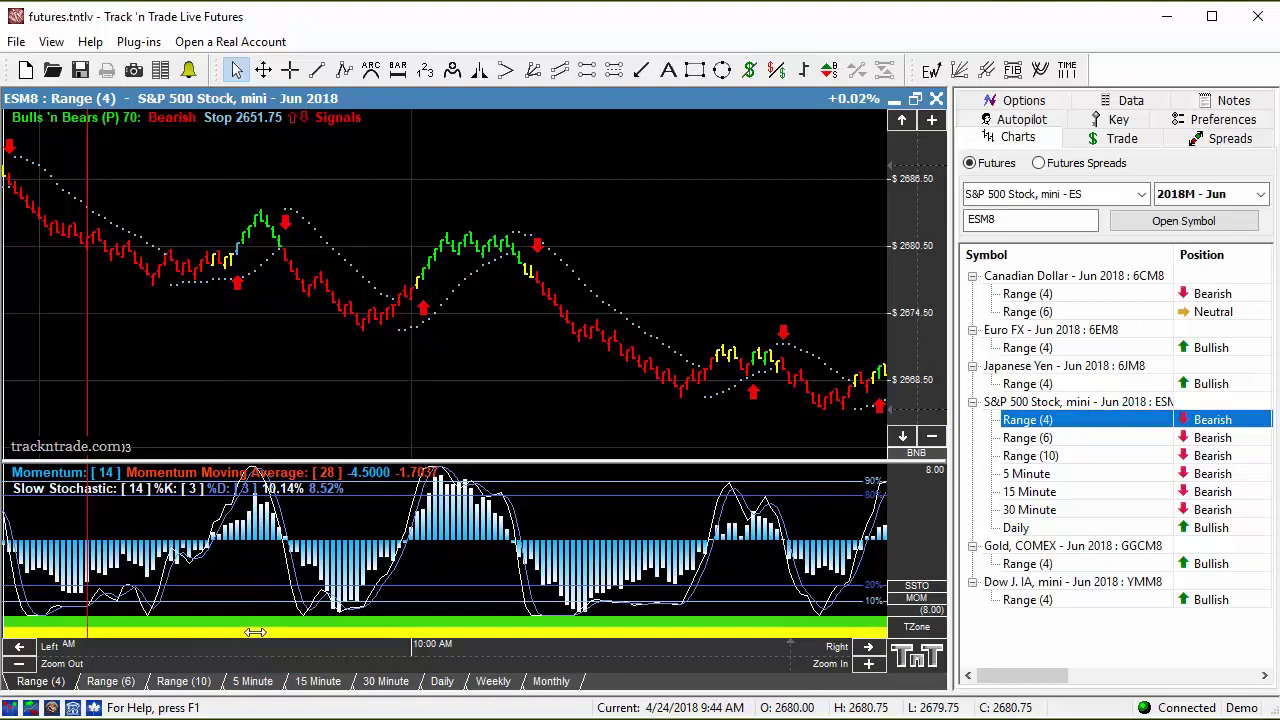
# Draw a downward arrow along the opening decline and an upward arrow along the next rally
pyautogui.scroll(1, 256, 632)
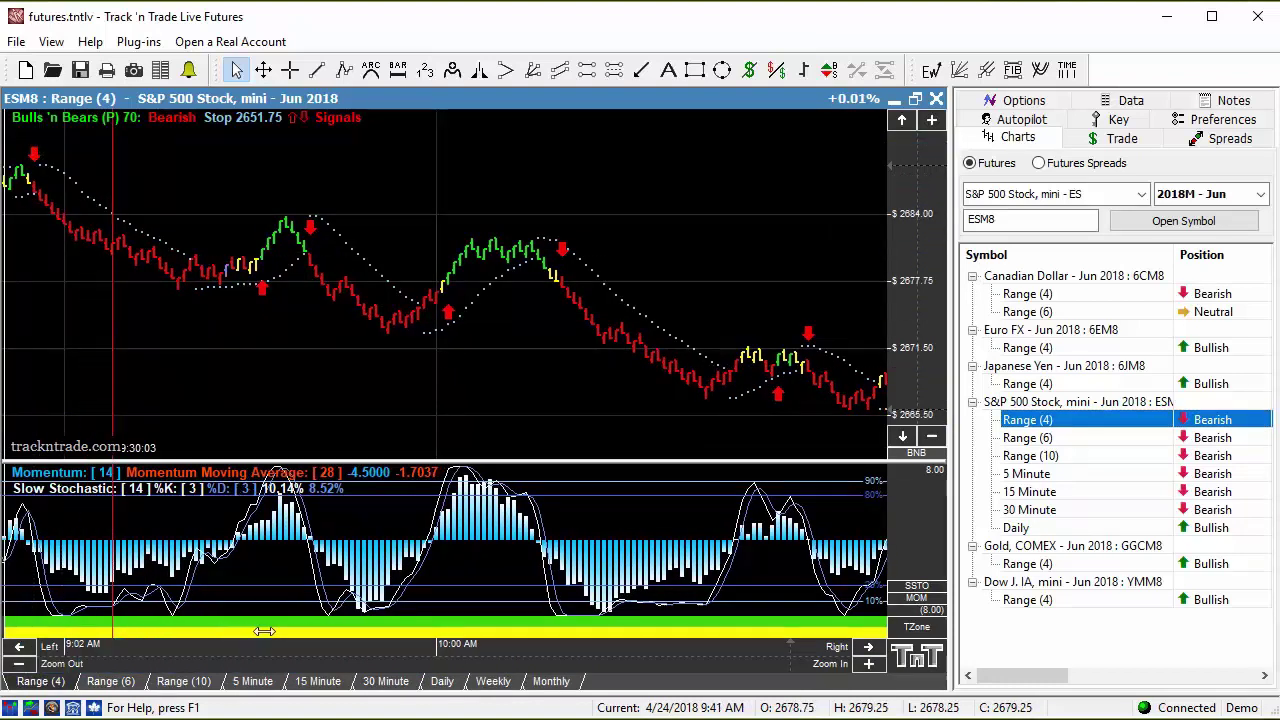
pyautogui.scroll(5, 352, 632)
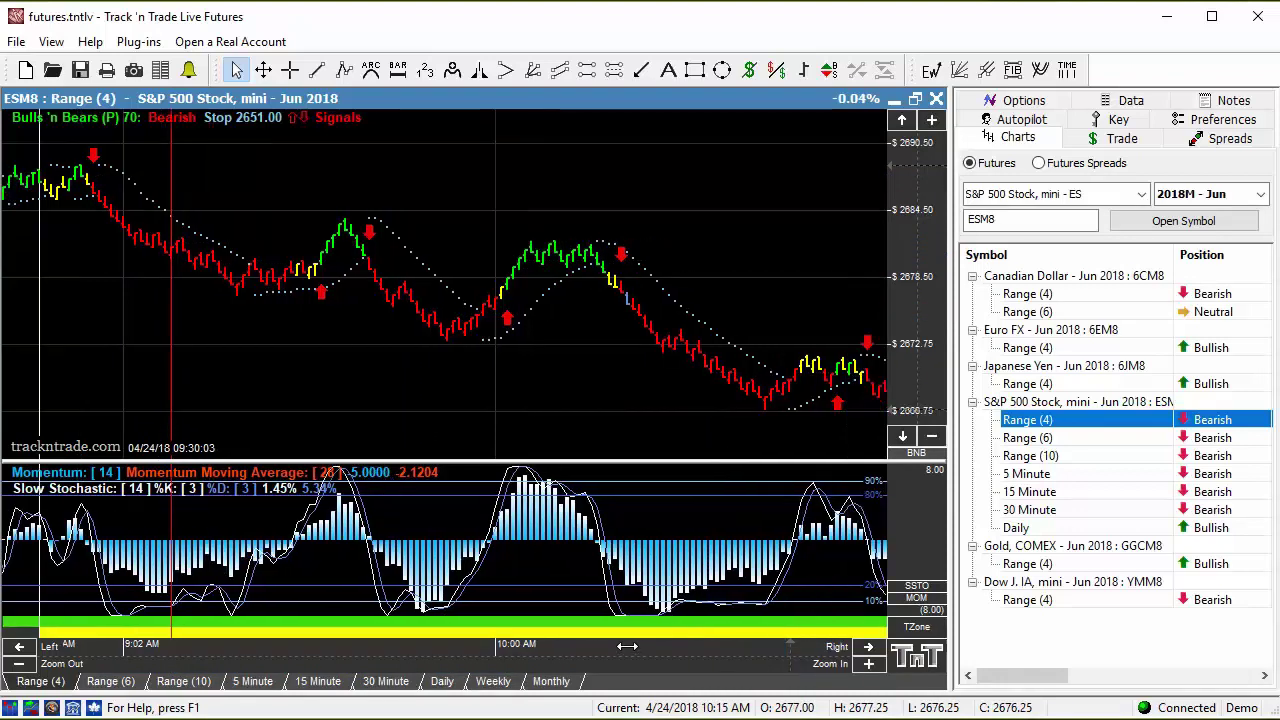
pyautogui.click(641, 69)
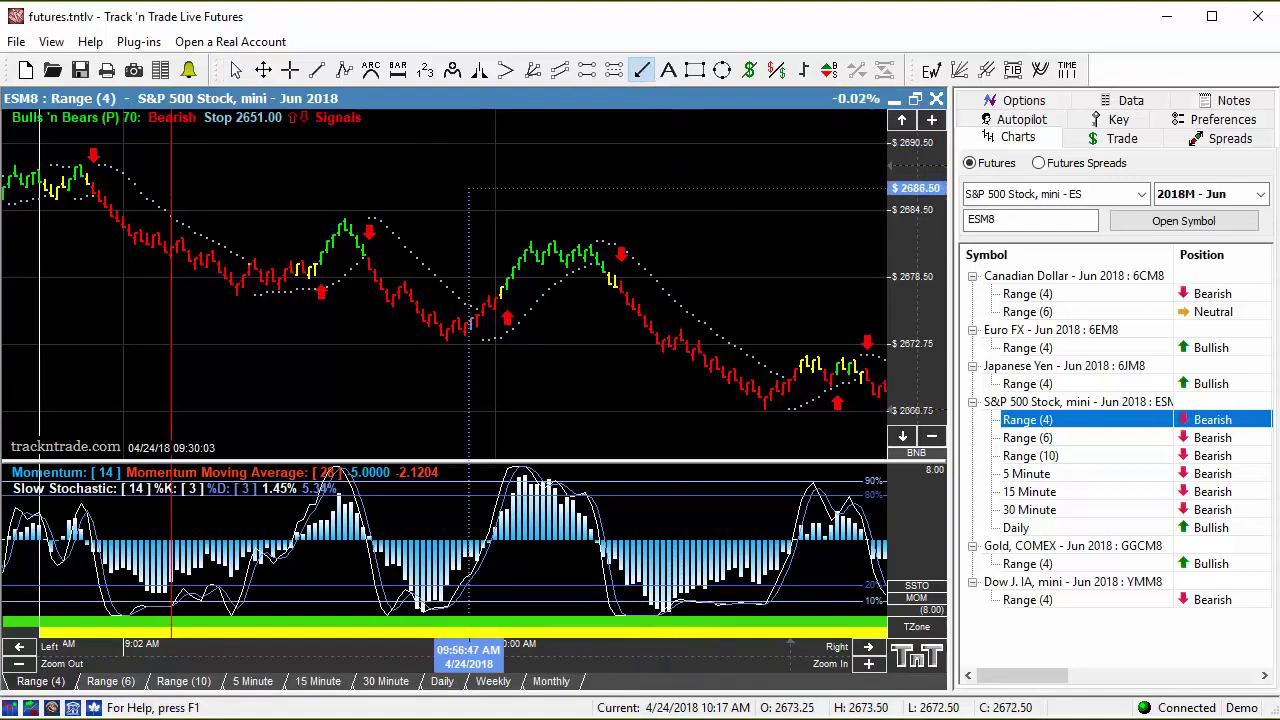
pyautogui.moveTo(93, 155); pyautogui.dragTo(258, 250)
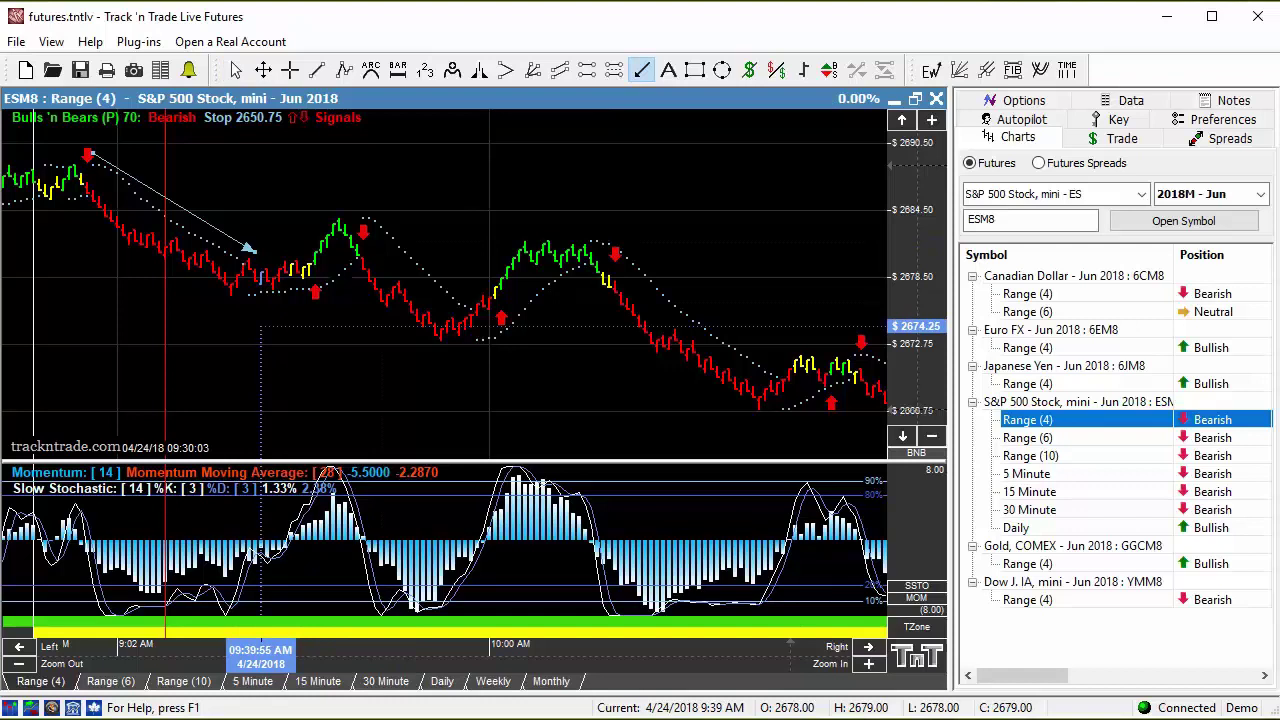
pyautogui.moveTo(263, 323); pyautogui.dragTo(350, 275)
# Add arrows down the next falling swing and up the following rising swing
pyautogui.click(645, 72)
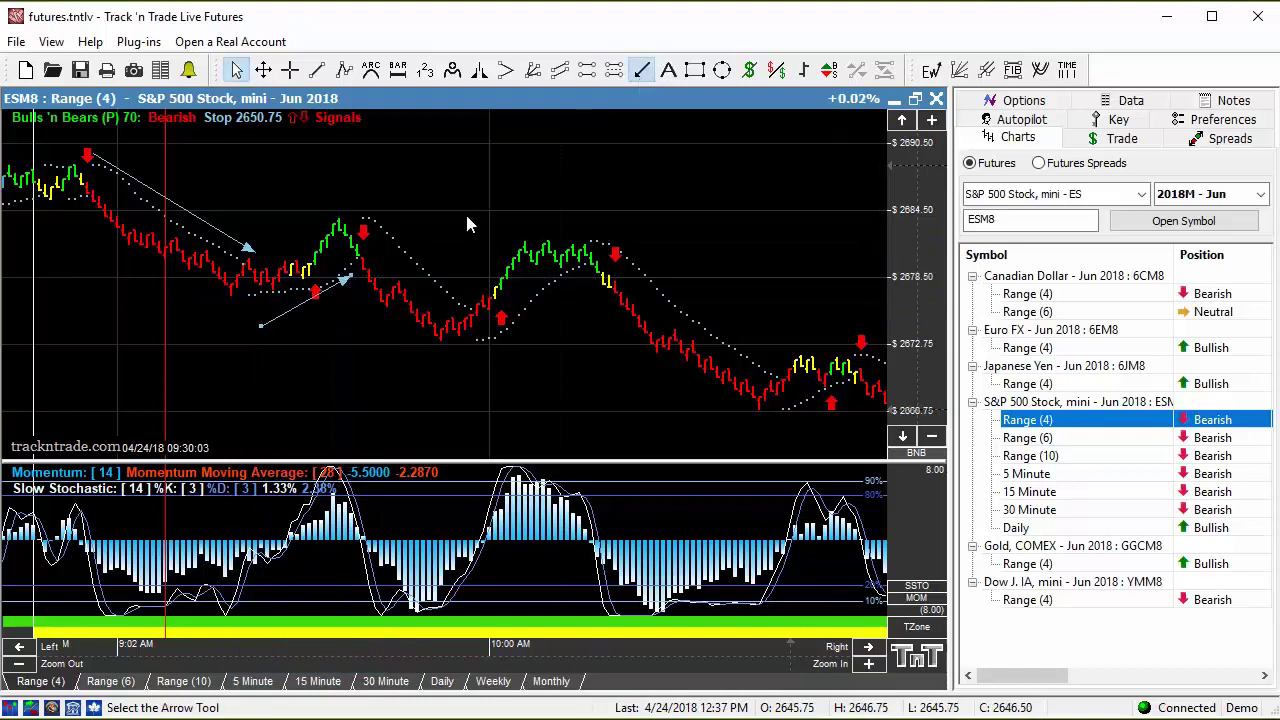
pyautogui.moveTo(380, 214); pyautogui.dragTo(465, 289)
pyautogui.click(645, 72)
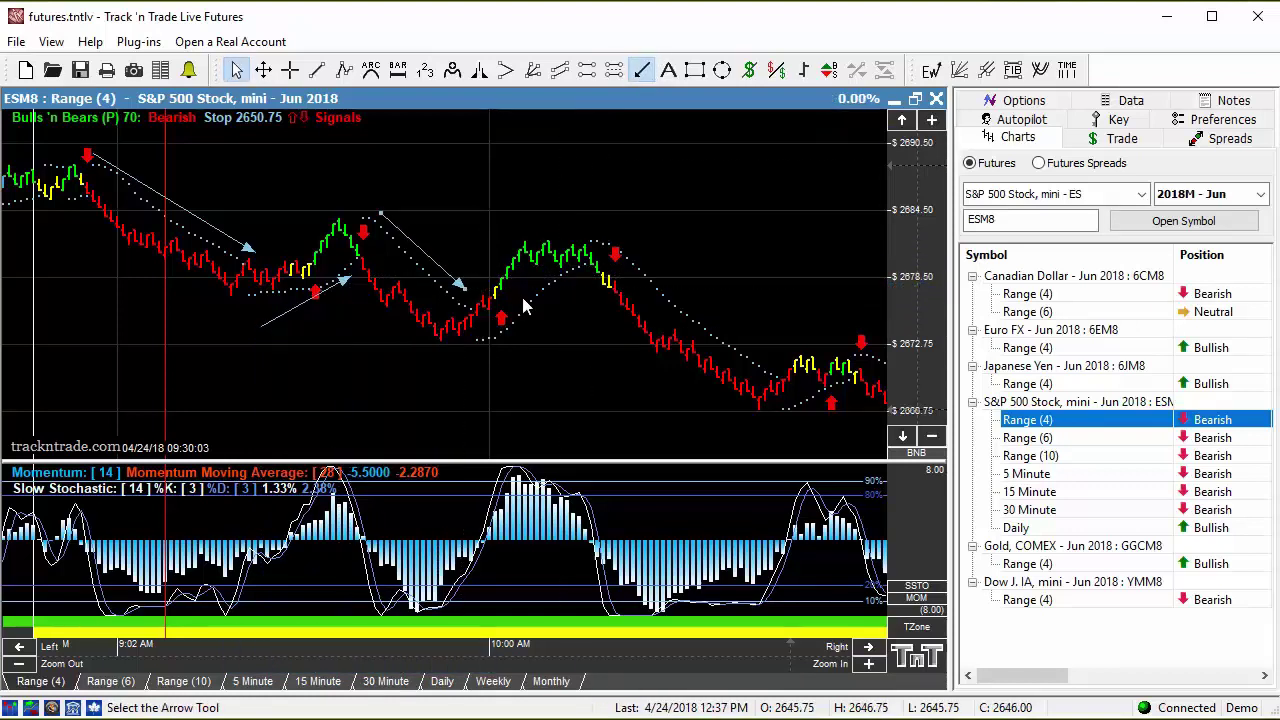
pyautogui.moveTo(482, 342); pyautogui.dragTo(585, 277)
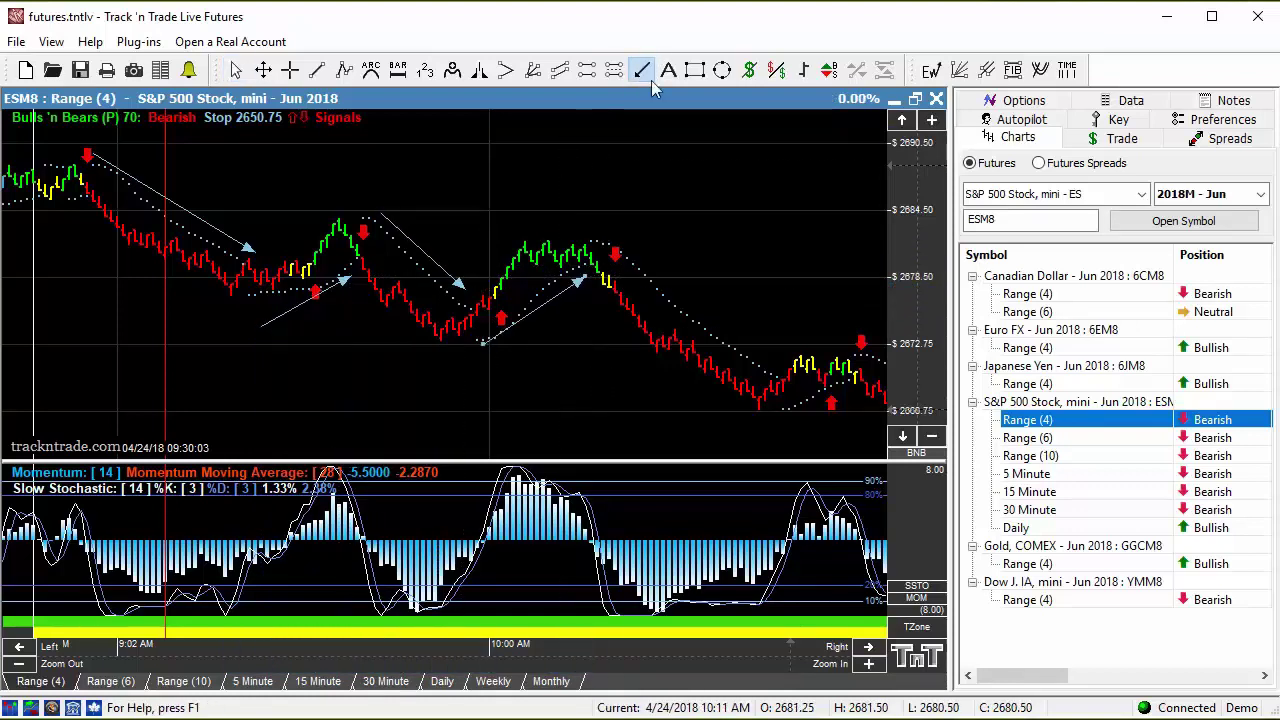
pyautogui.click(614, 240)
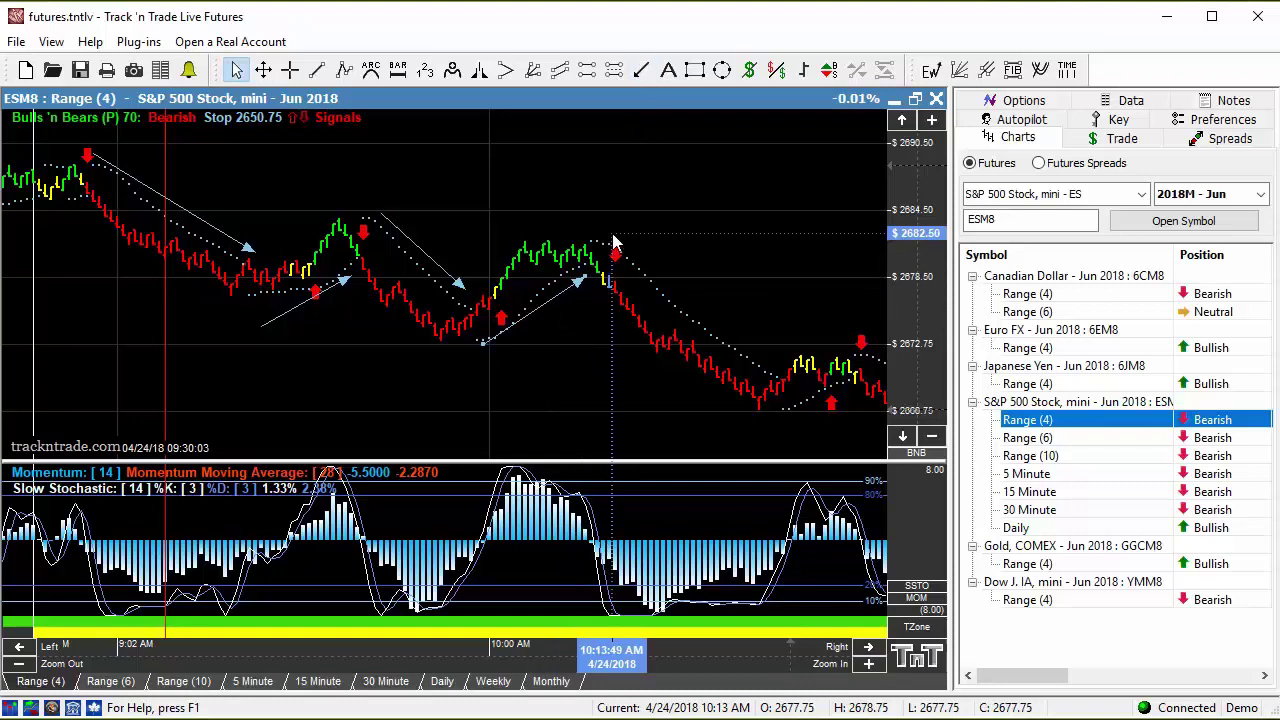
pyautogui.click(641, 70)
# Add a falling arrow down the long swing and label the swing points Elliott waves 1–5, A, B, C
pyautogui.moveTo(608, 236); pyautogui.dragTo(772, 358)
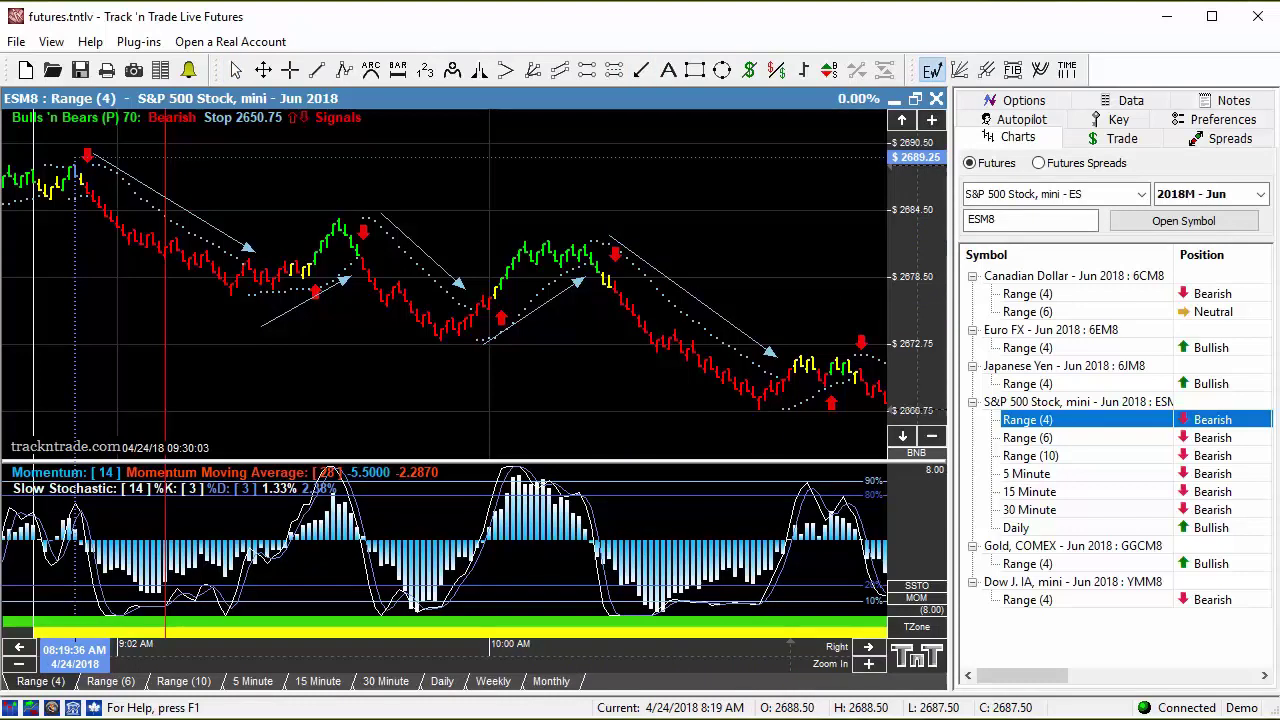
pyautogui.click(75, 160)
pyautogui.click(230, 297)
pyautogui.click(302, 268)
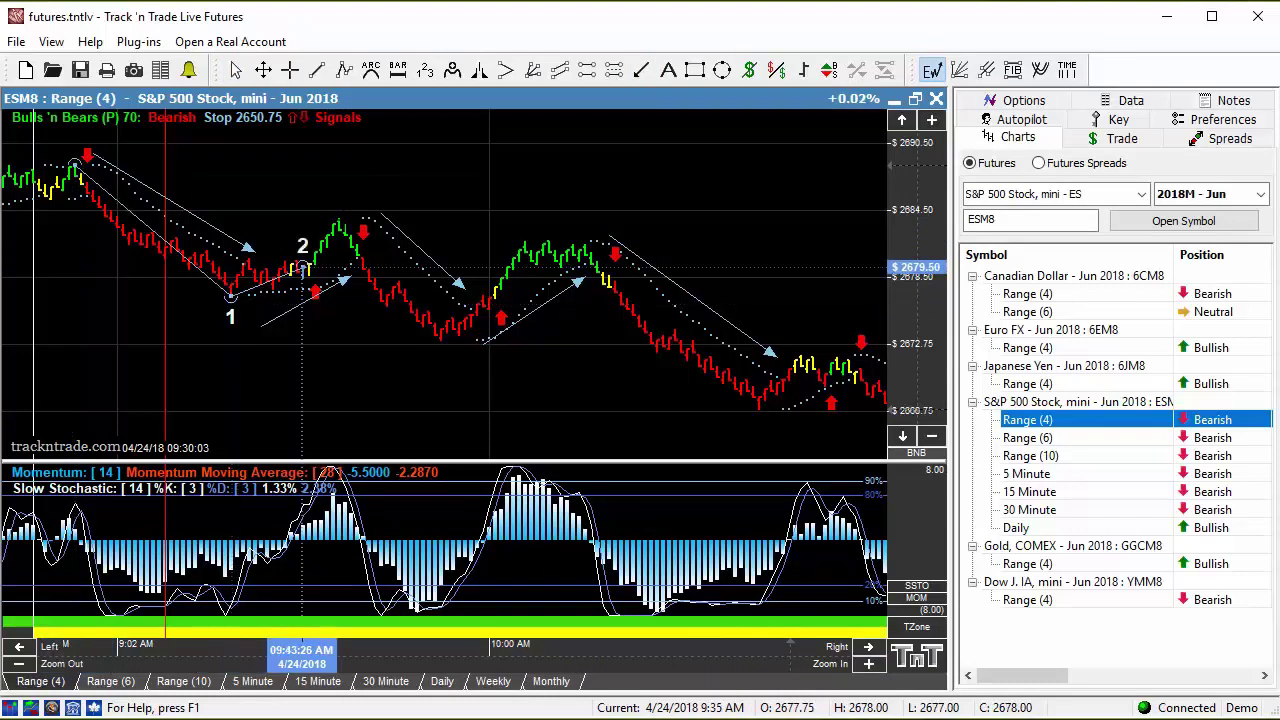
pyautogui.click(338, 220)
pyautogui.click(440, 340)
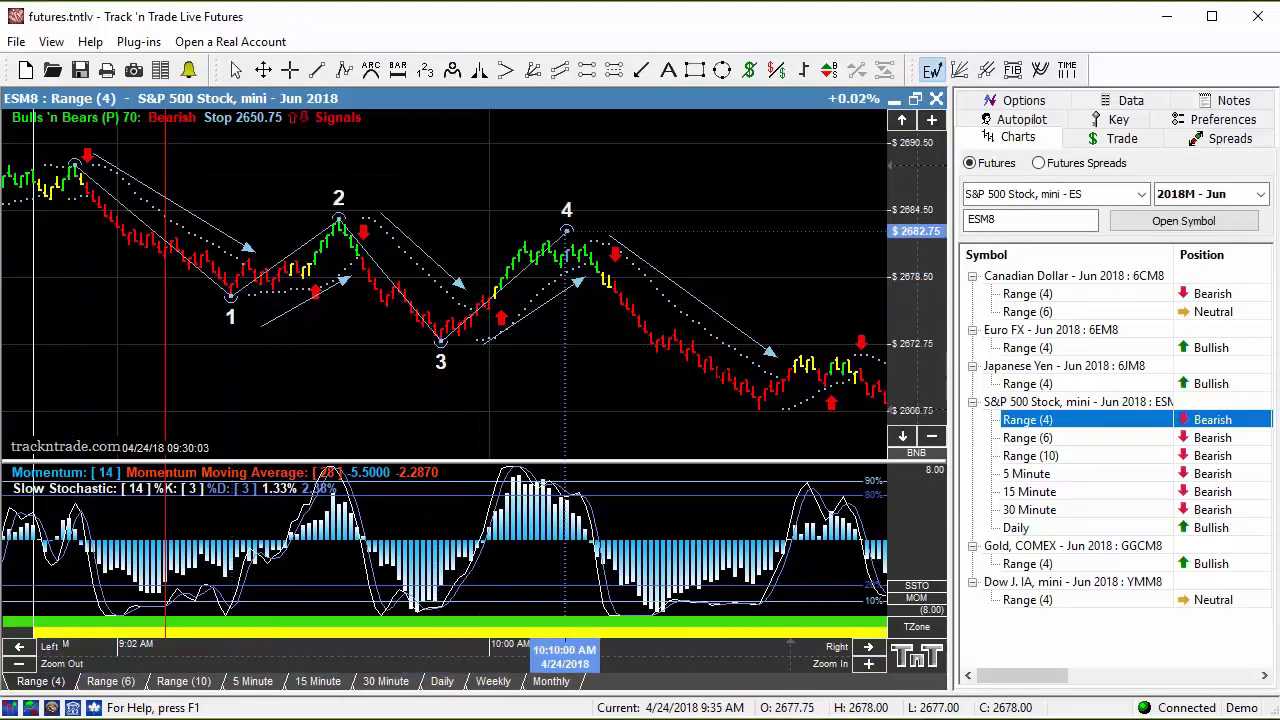
pyautogui.click(566, 231)
pyautogui.click(753, 417)
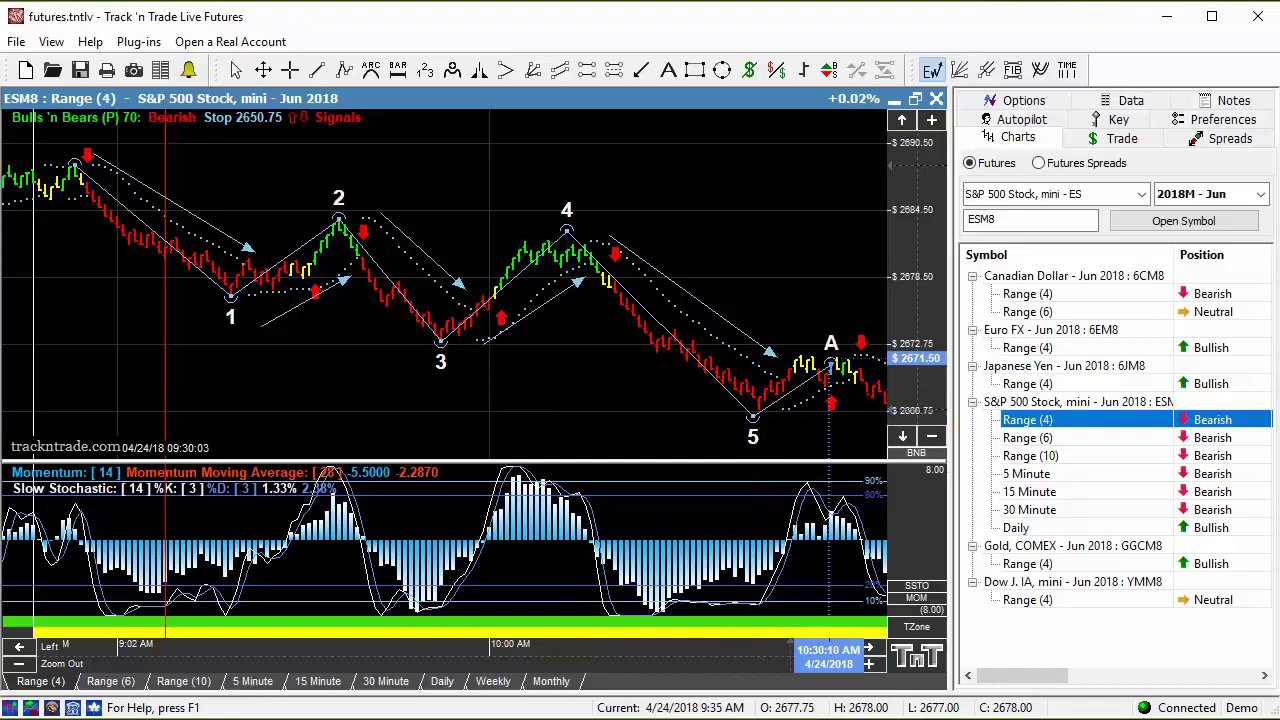
pyautogui.click(831, 347)
pyautogui.click(868, 400)
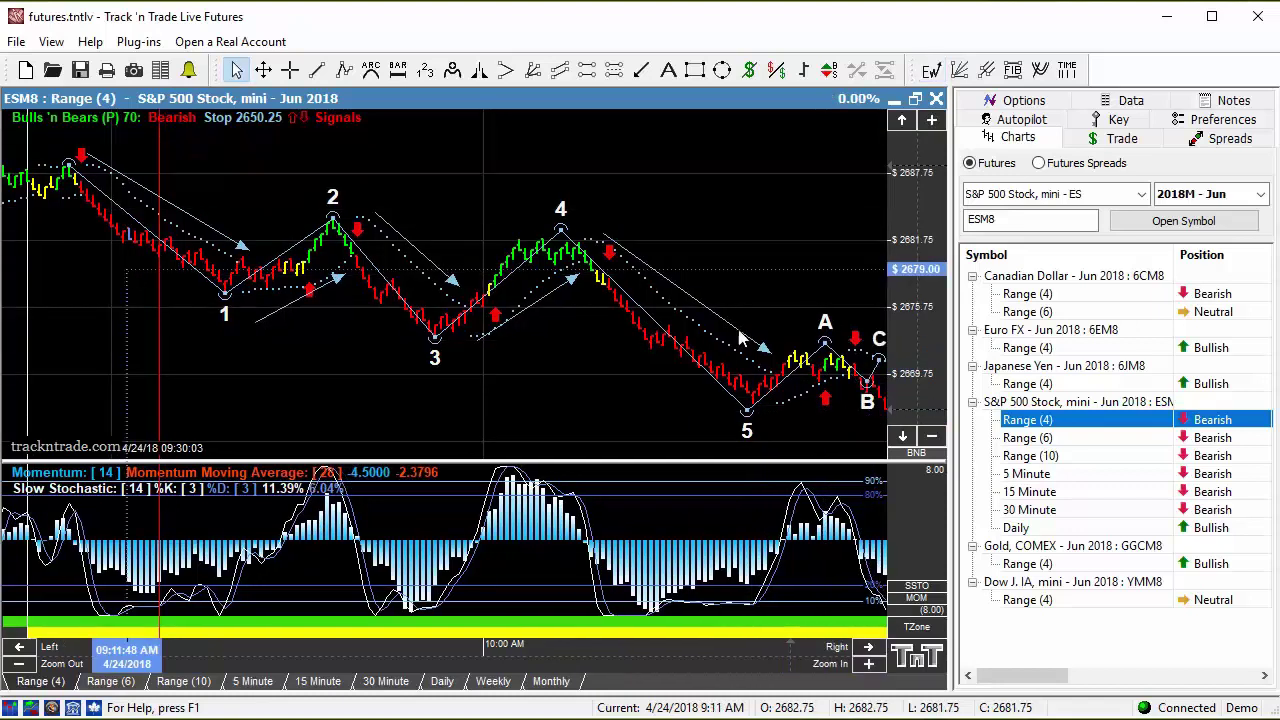
pyautogui.click(878, 338)
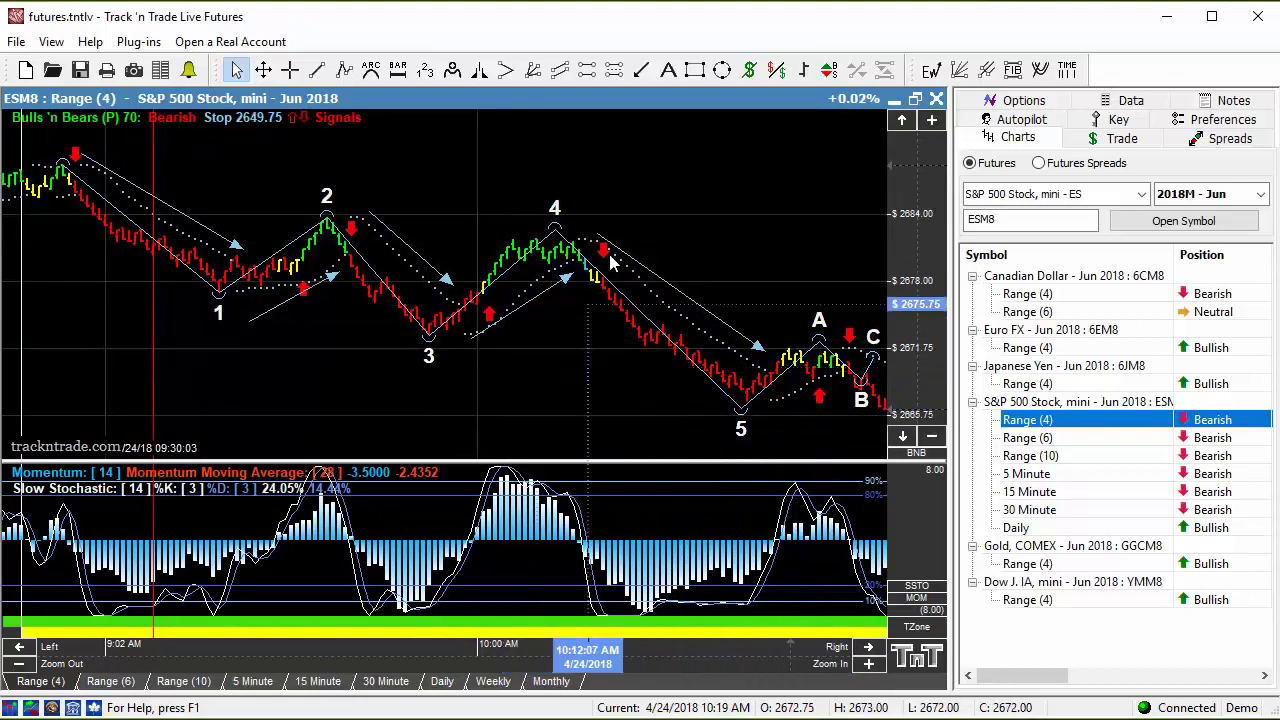
# Delete all chart drawings and measure the 2687.75 to 2679.00 short ($437.50)
pyautogui.rightClick(648, 174)
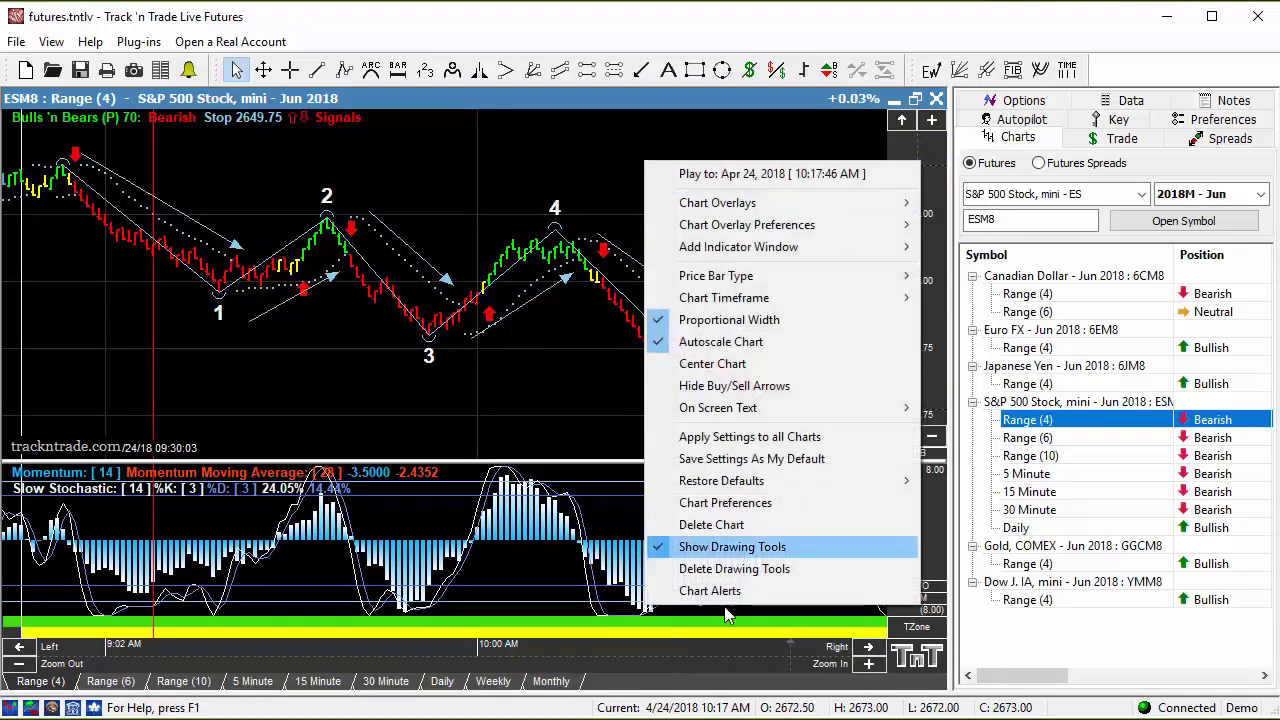
pyautogui.click(734, 568)
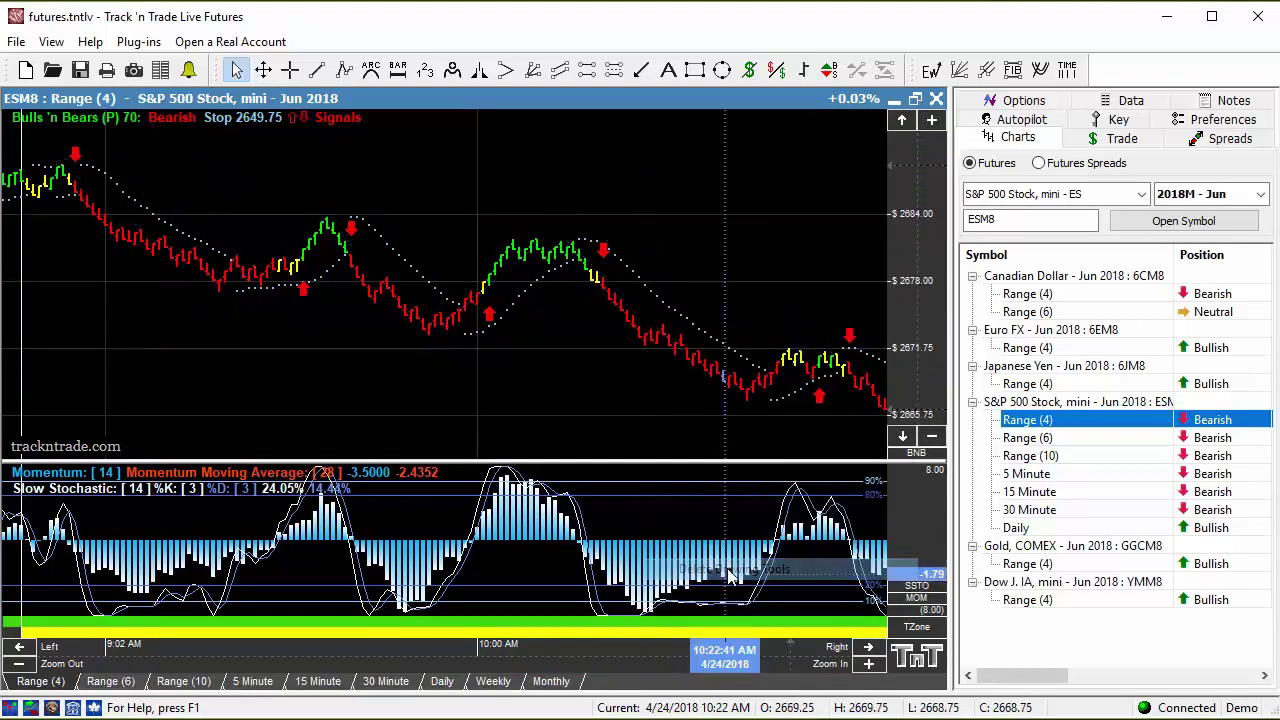
pyautogui.click(749, 70)
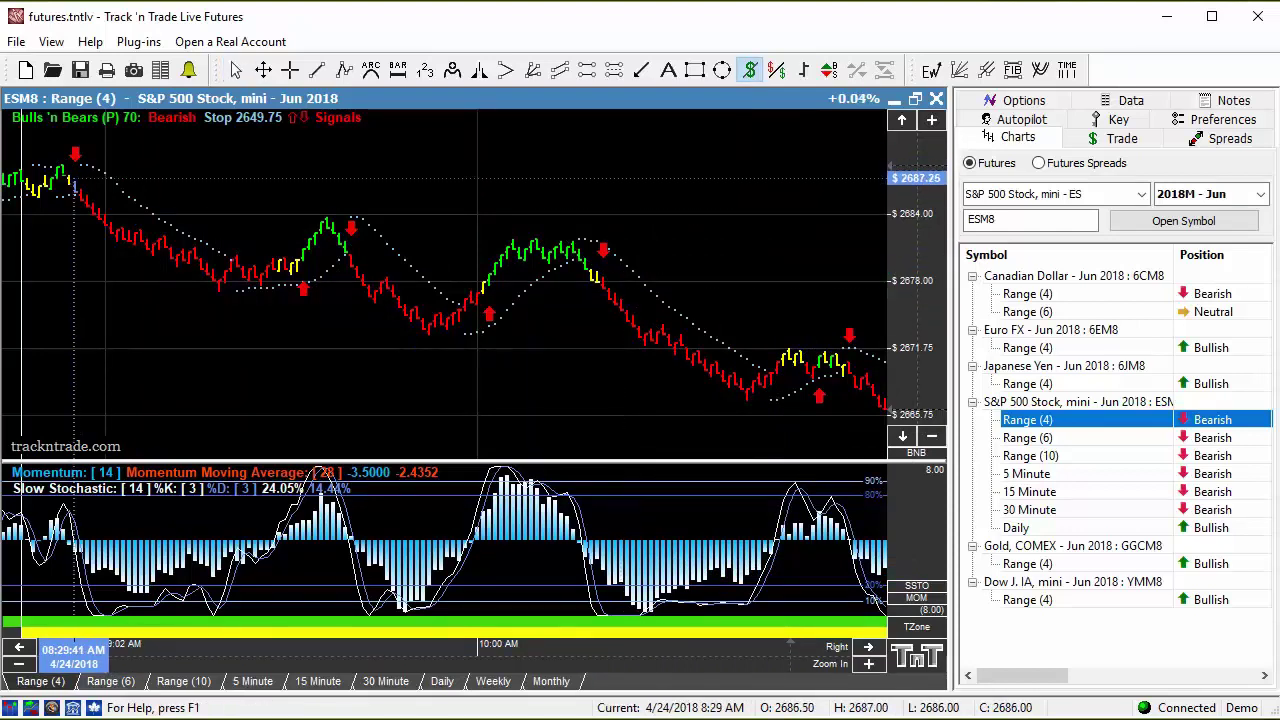
pyautogui.moveTo(74, 176); pyautogui.dragTo(288, 269)
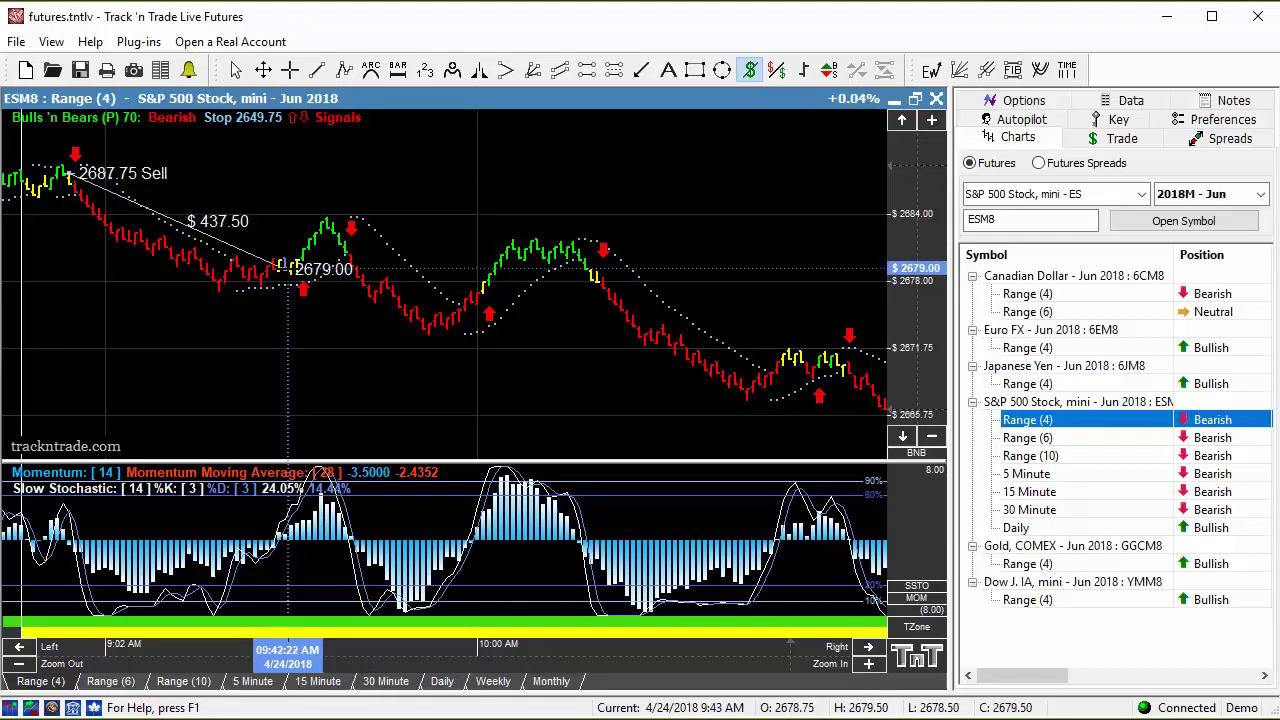
# Measure the 2681.50–2676.25 ($262.50) and 2679.00–2669.50 ($475.00) shorts, then show the Key information
pyautogui.click(749, 70)
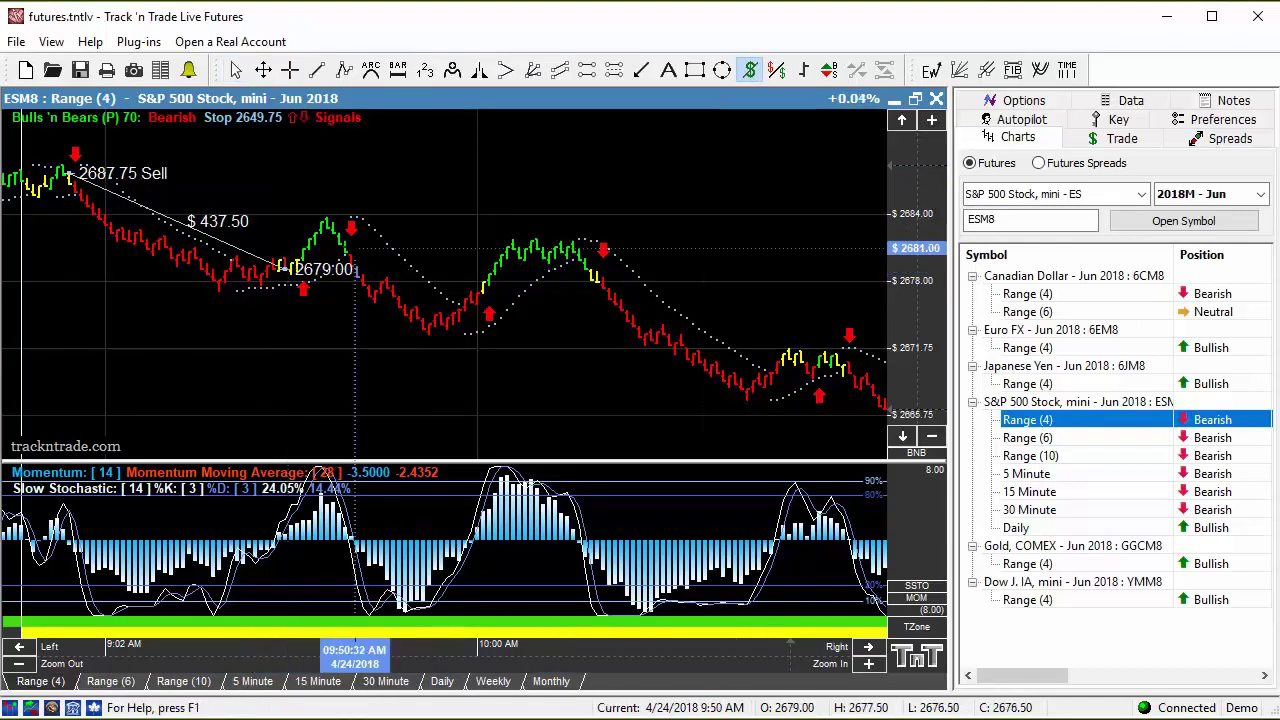
pyautogui.moveTo(354, 247); pyautogui.dragTo(464, 300)
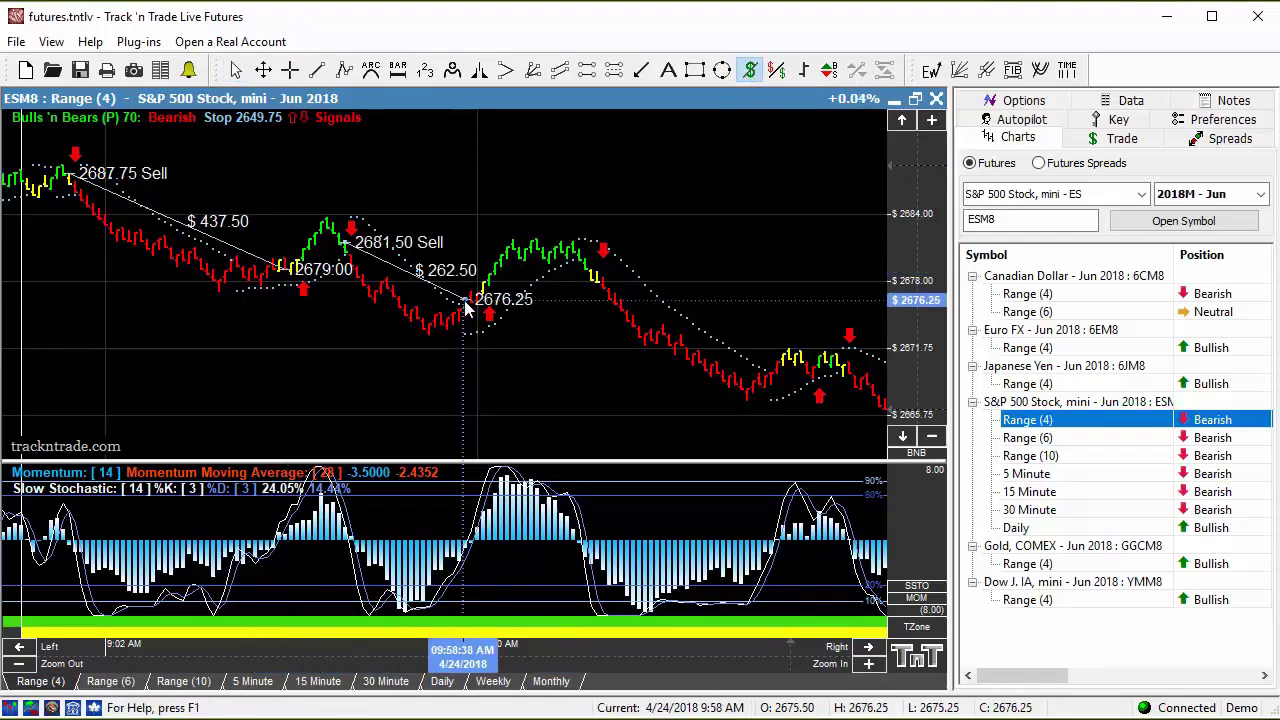
pyautogui.click(750, 71)
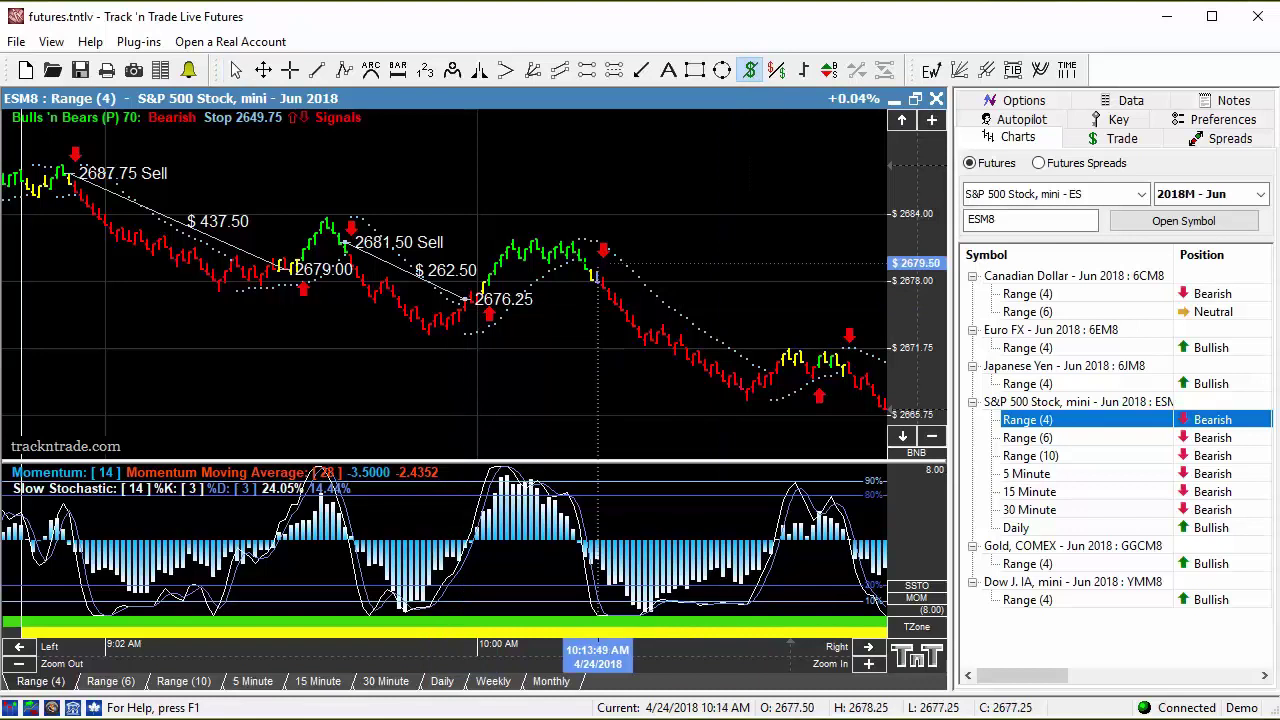
pyautogui.moveTo(595, 265); pyautogui.dragTo(765, 372)
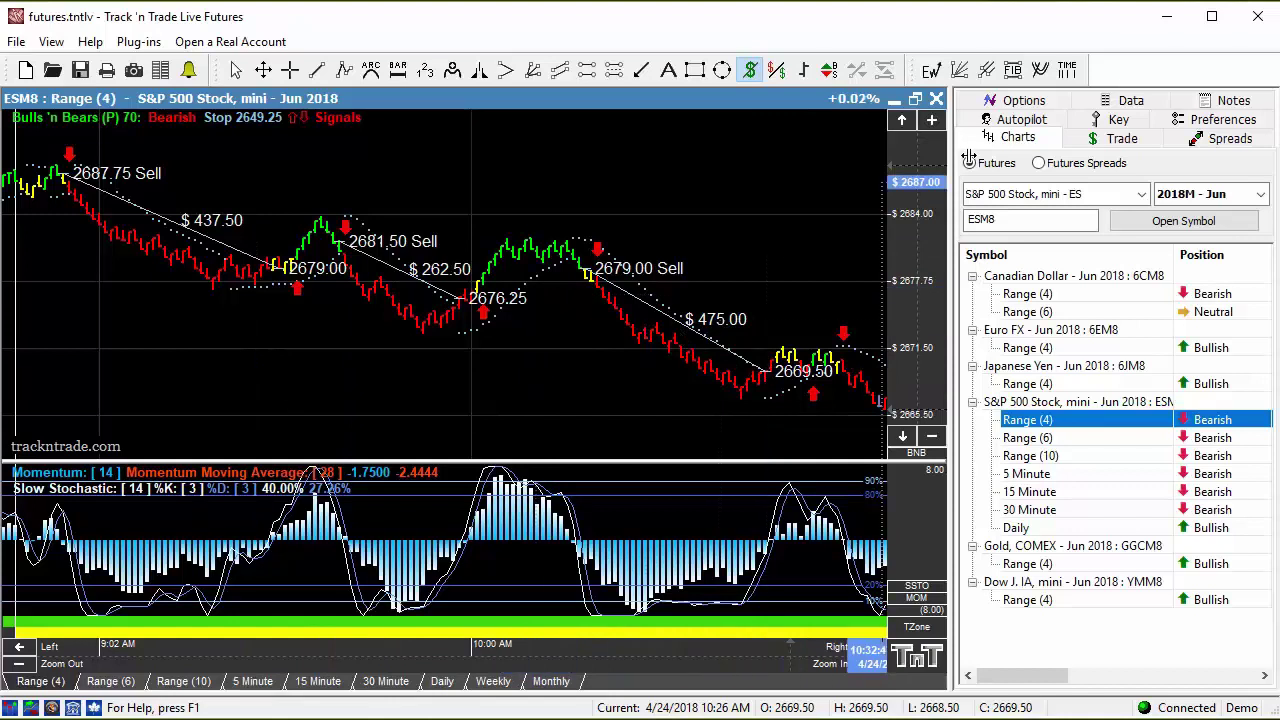
pyautogui.click(1120, 122)
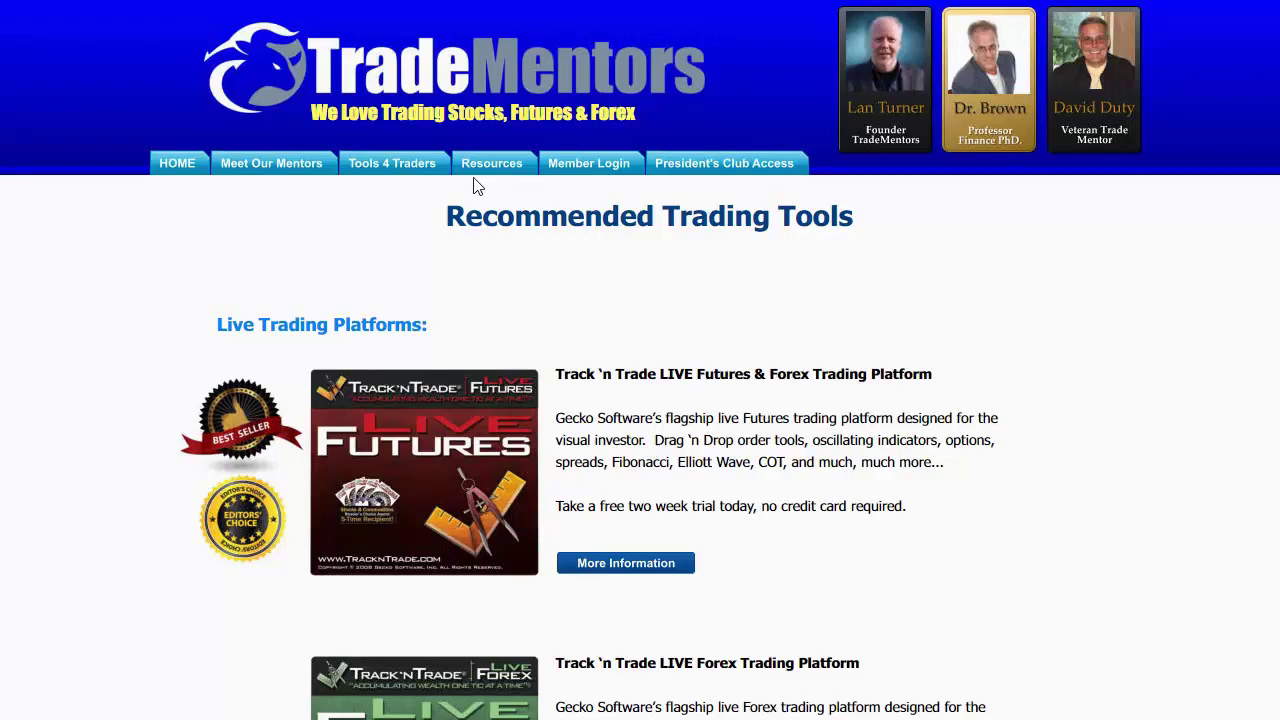
# Open Software Tools under Tools 4 Traders and scroll to the Live Trading Platforms section
pyautogui.moveTo(378, 172)
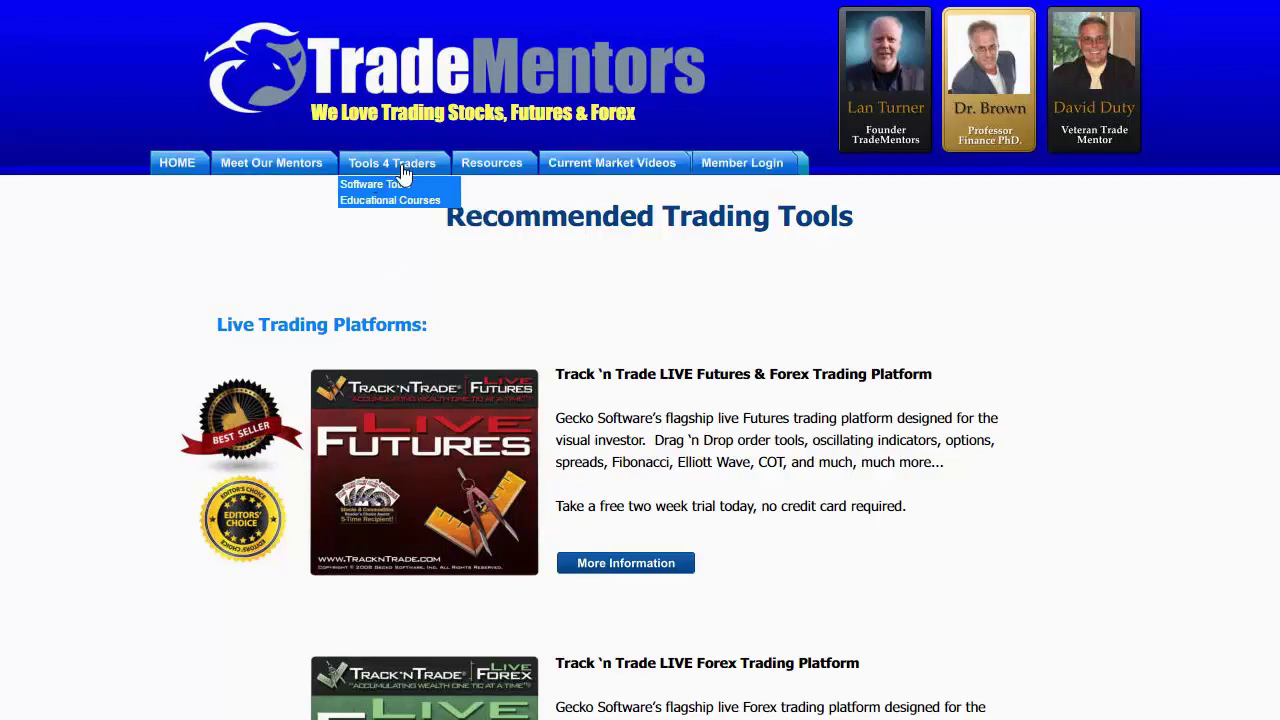
pyautogui.click(403, 188)
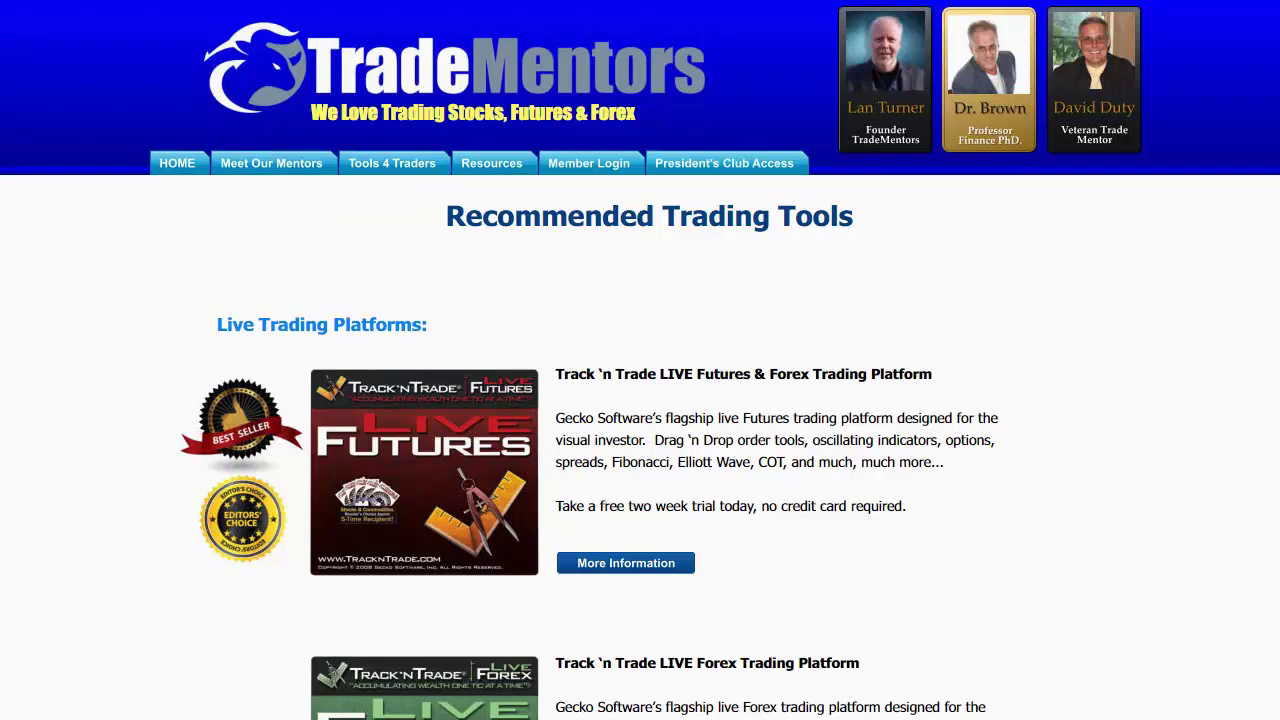
pyautogui.scroll(-3, 640, 360)
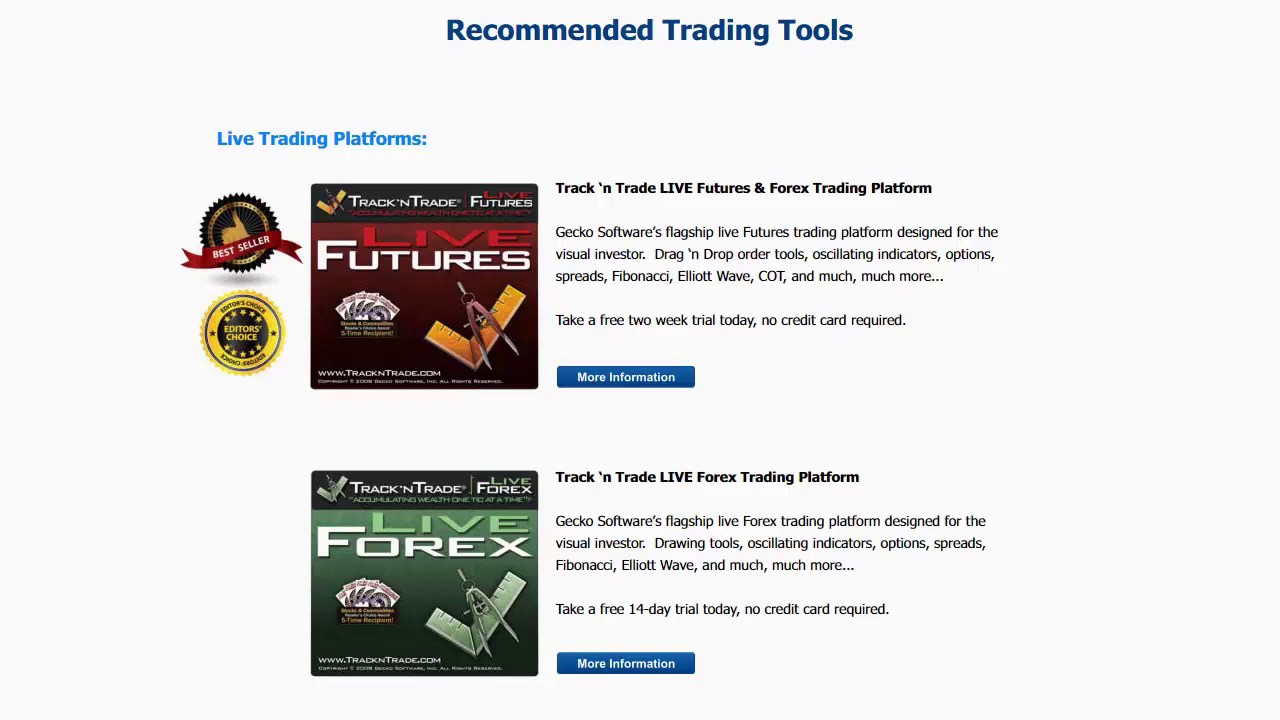
# Scroll down to the Research Tools section listing TradeMiner and NewsMiner
pyautogui.scroll(-15, 640, 360)
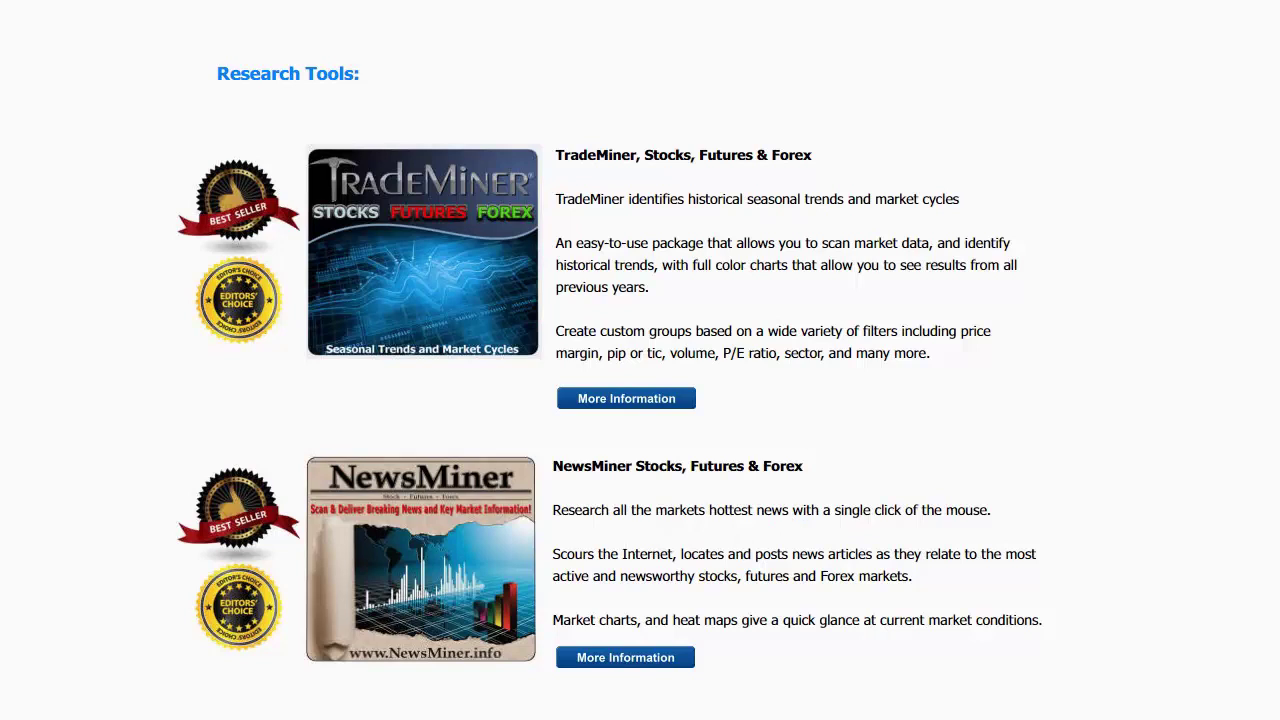
# Scroll the Recommended Trading Tools page back up to the Live Trading Platforms section
pyautogui.scroll(15, 640, 360)
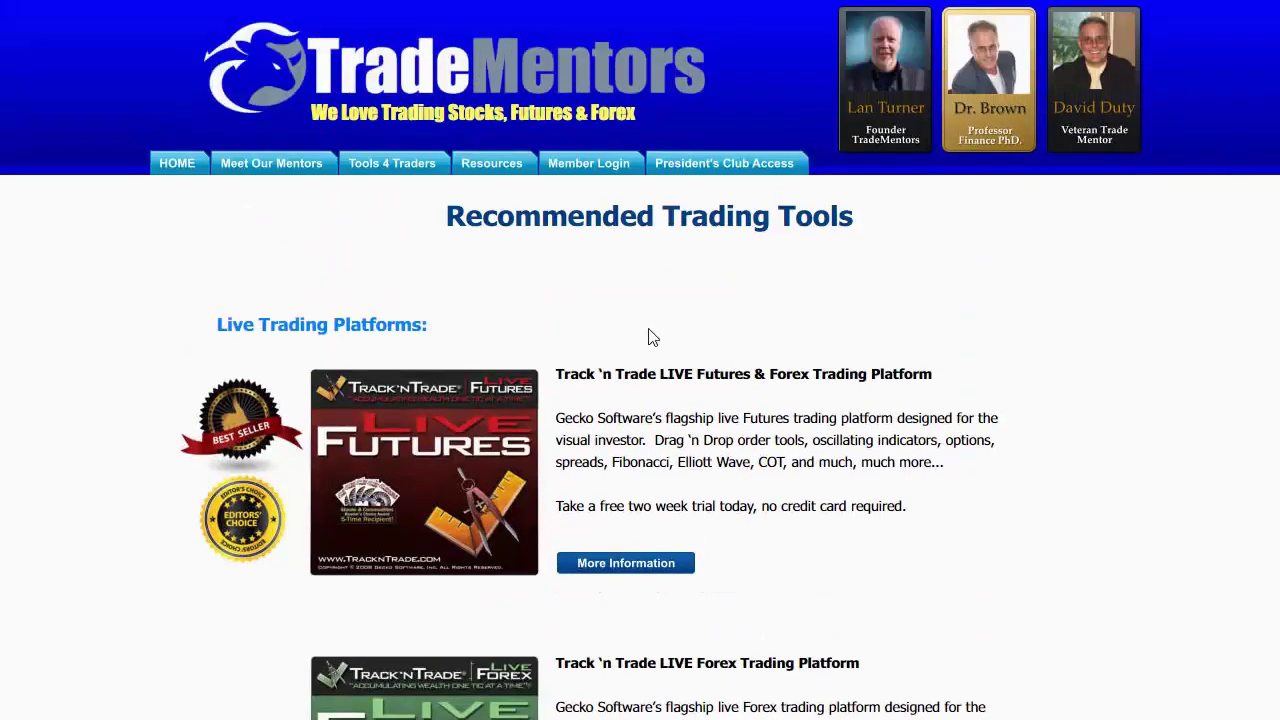